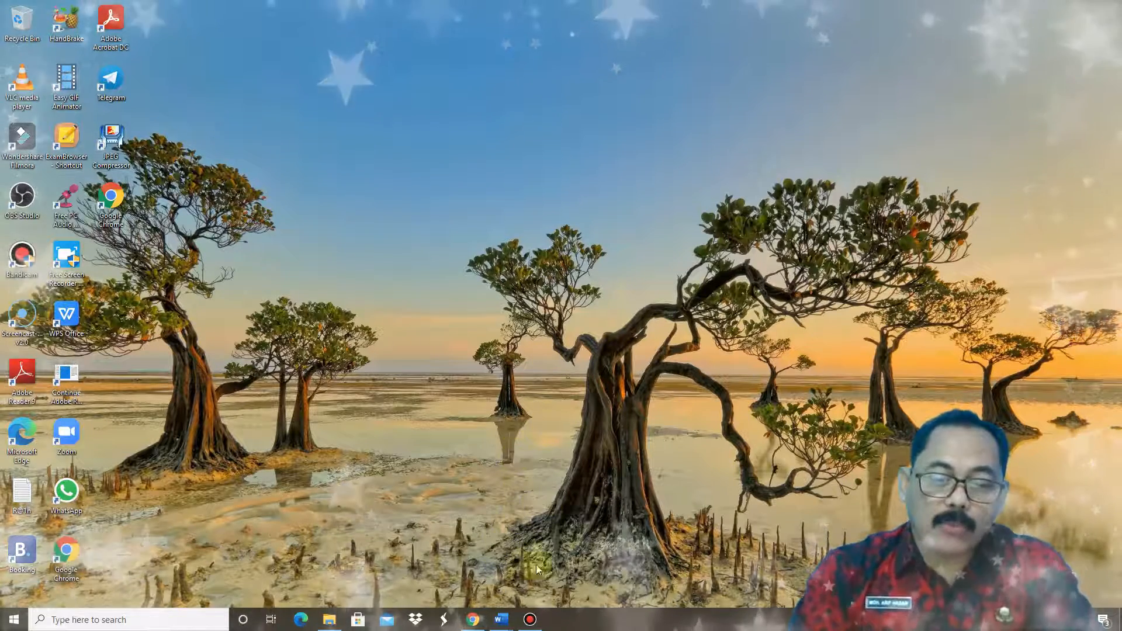
- Switch to the Word document CARA MEMBUAT KELAS MAYA DENGAN GOOGLECLASSROOM and mark the title line GOOGLECLASSROOM (GCR) to point it out
click(502, 619)
click(438, 564)
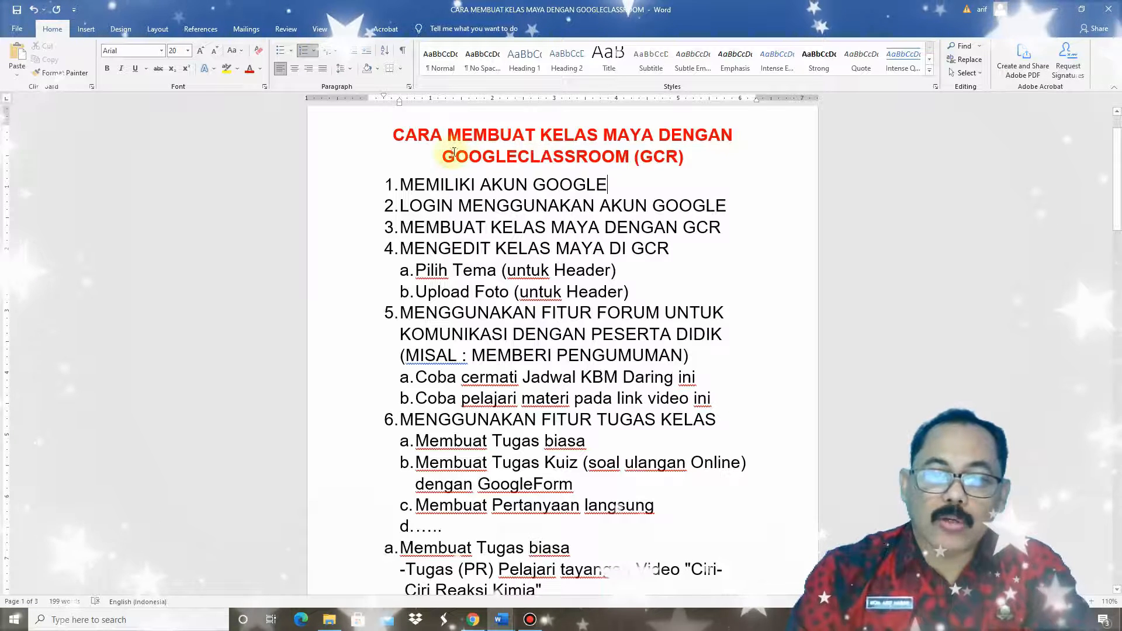
drag(442, 157, 683, 163)
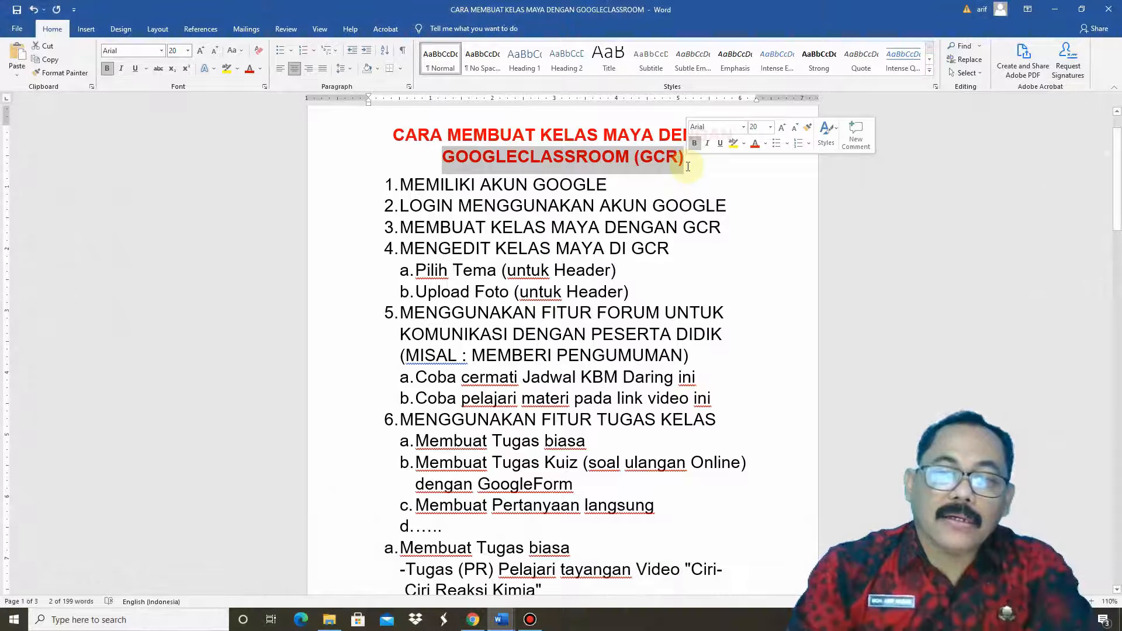
click(688, 166)
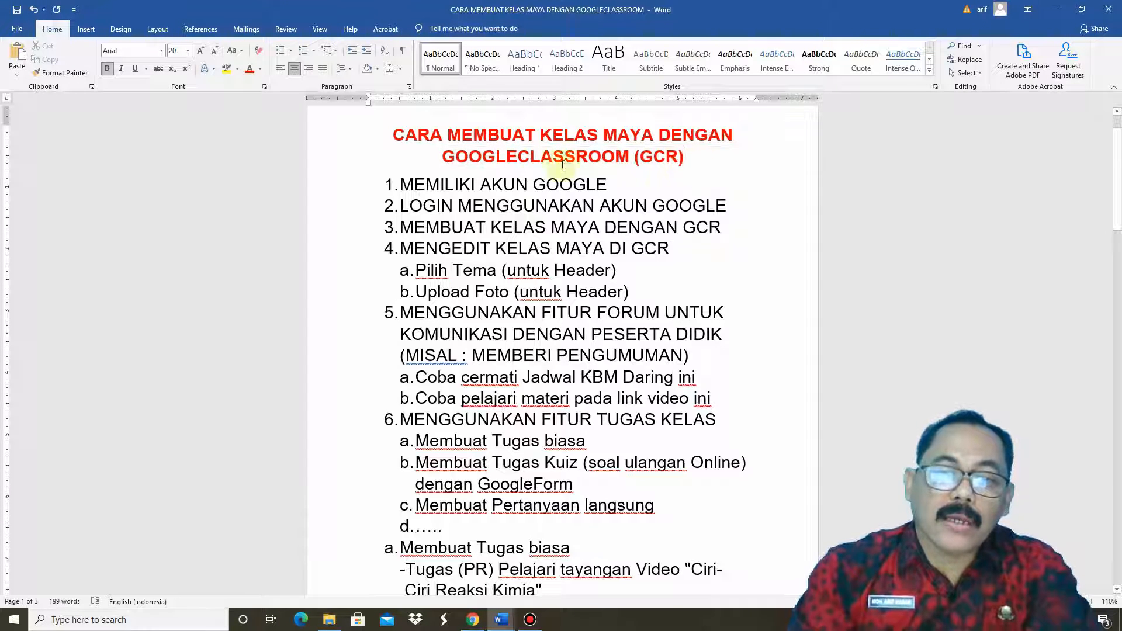
drag(509, 157, 692, 159)
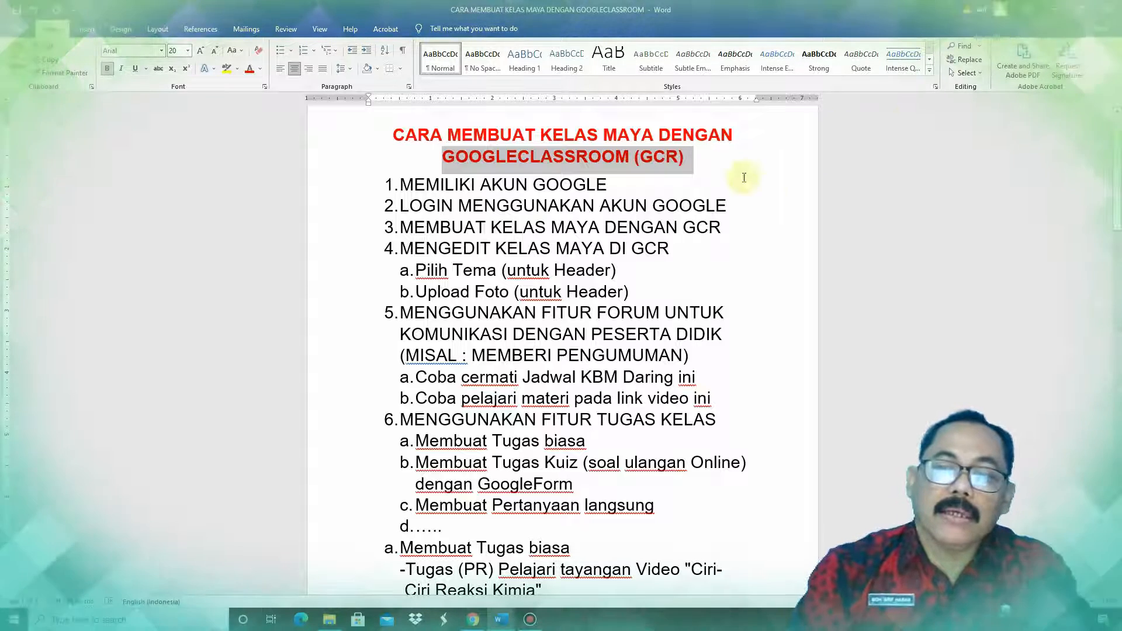
click(691, 162)
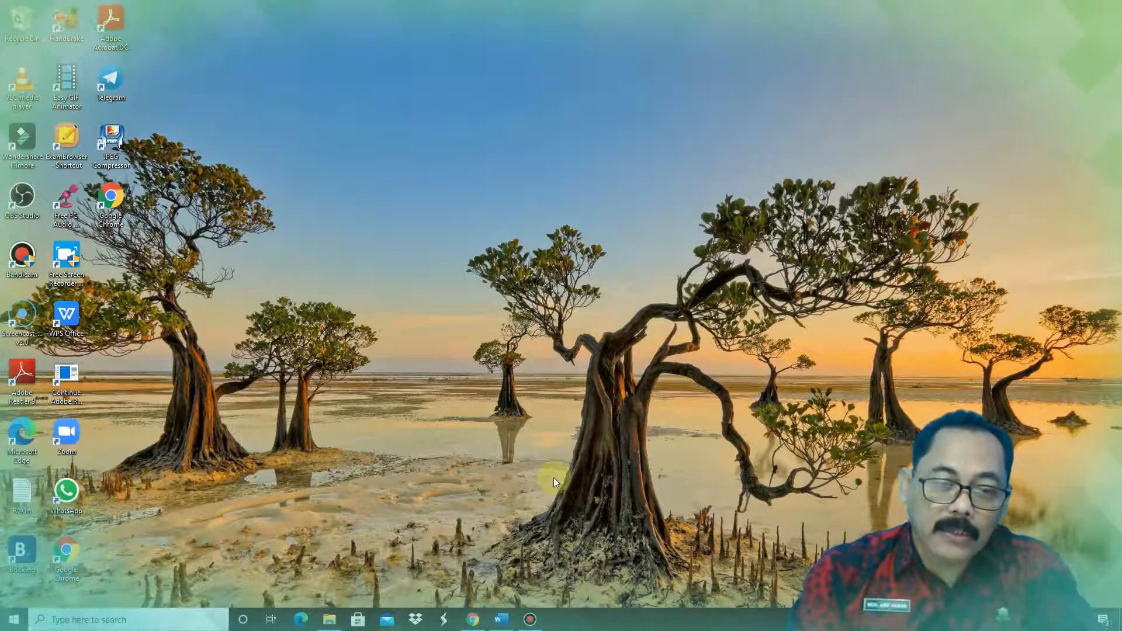
- Reopen the Word outline, select item 1, MEMILIKI AKUN GOOGLE, to point it out, and minimize the document
click(500, 625)
click(479, 558)
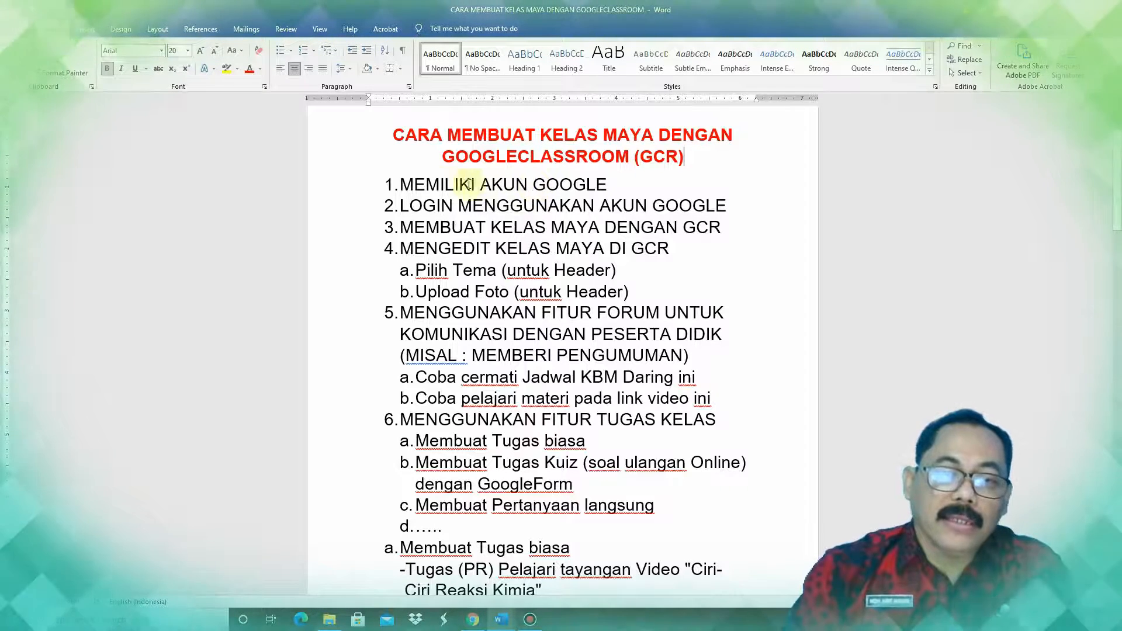
drag(401, 185, 594, 184)
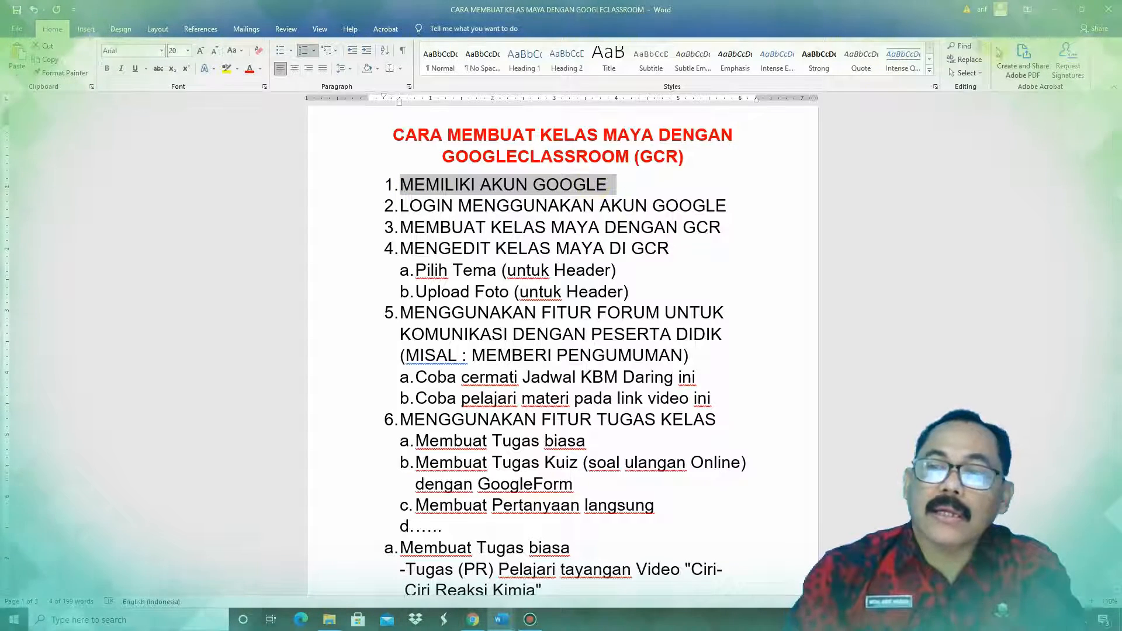
click(1056, 11)
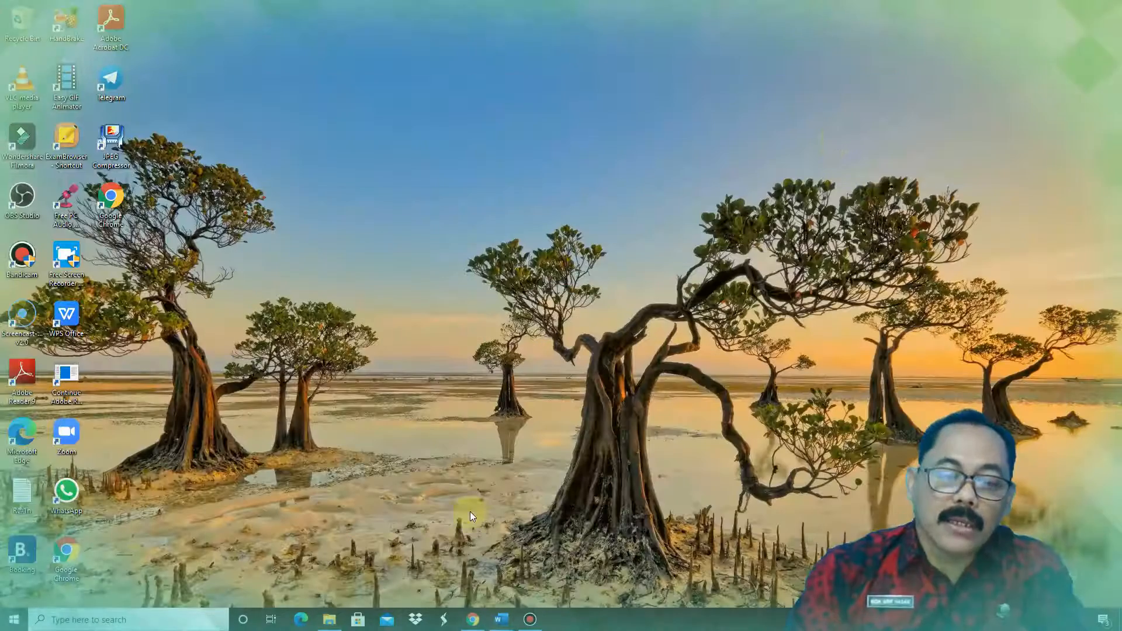
- Switch to Chrome and sign in to Google with the listed account, submitting the account password
mouse_move(474, 620)
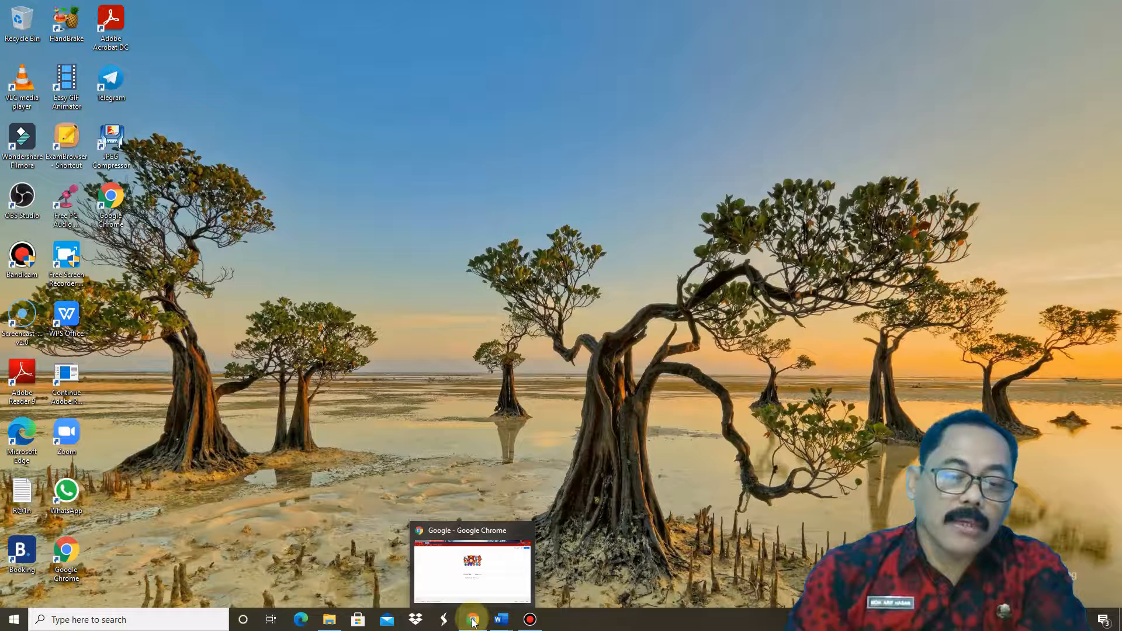
click(473, 619)
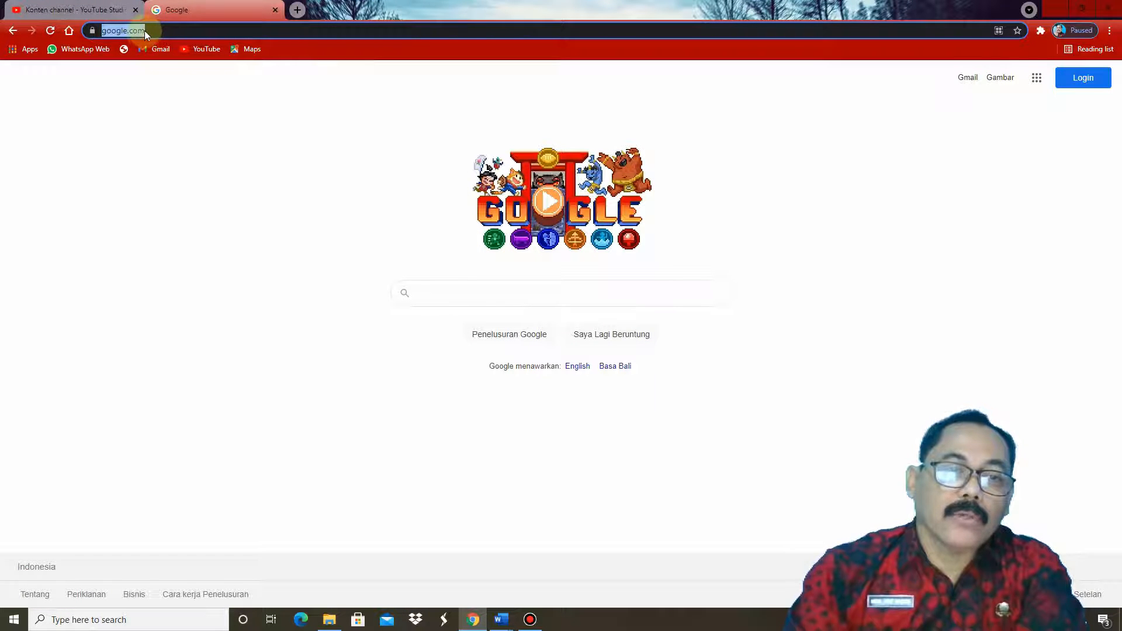
click(1095, 81)
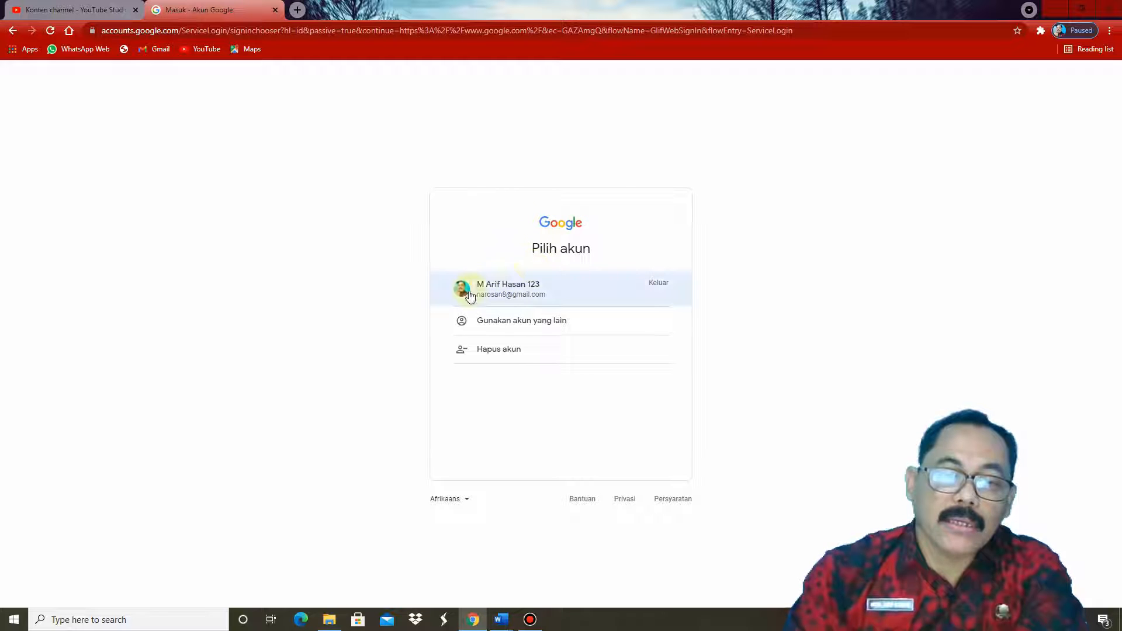
click(514, 290)
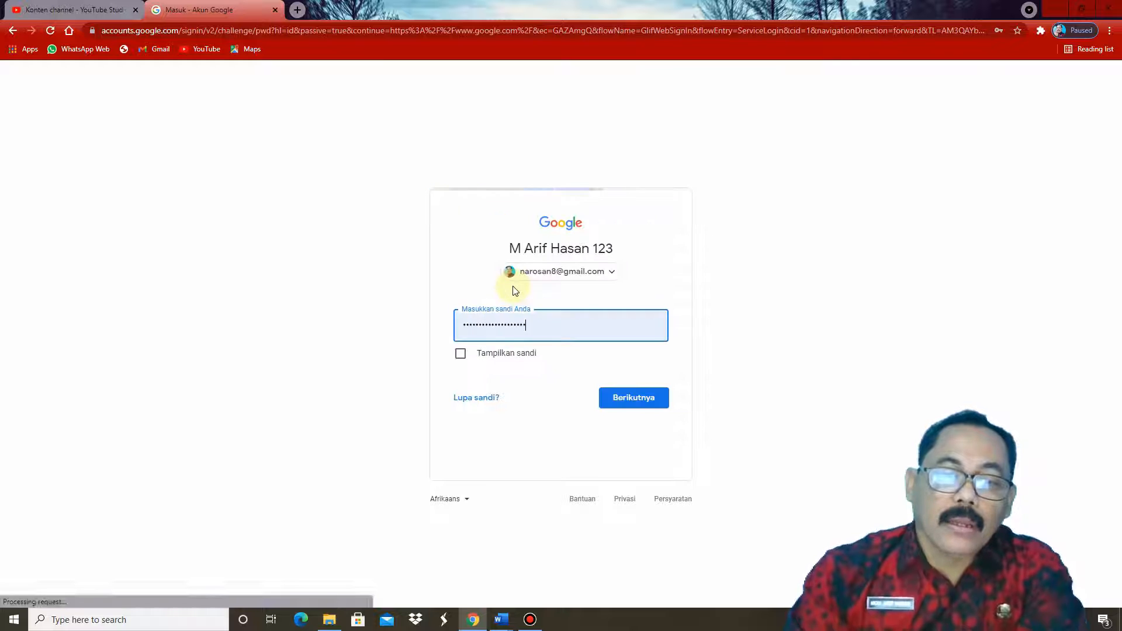
click(615, 404)
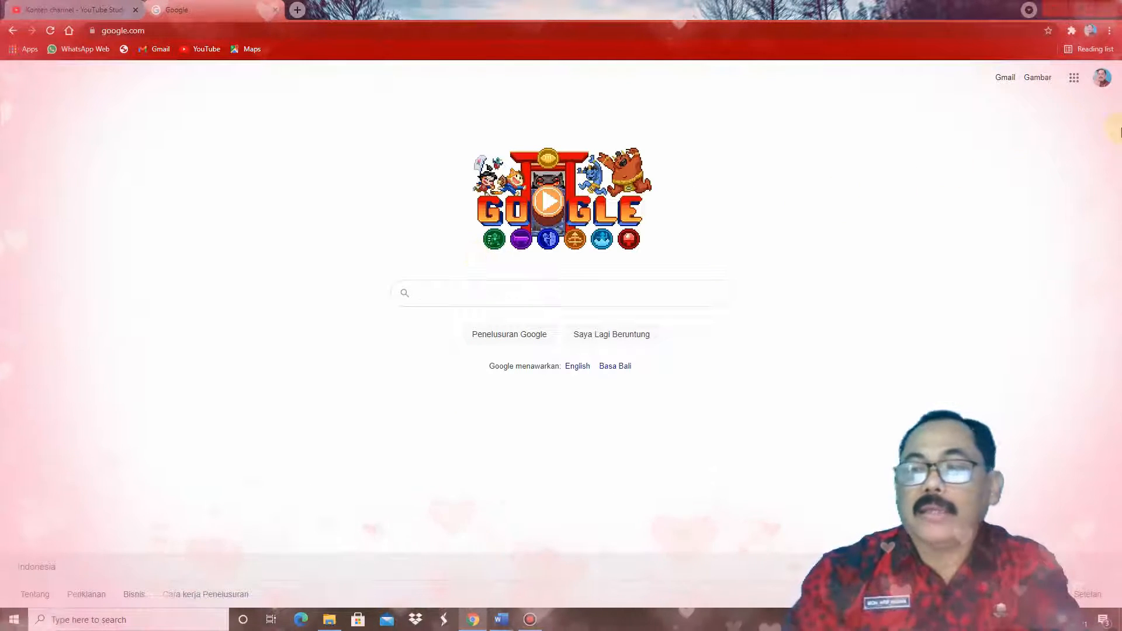
- Find Classroom among the Google apps and open it to show the existing classes
click(1076, 81)
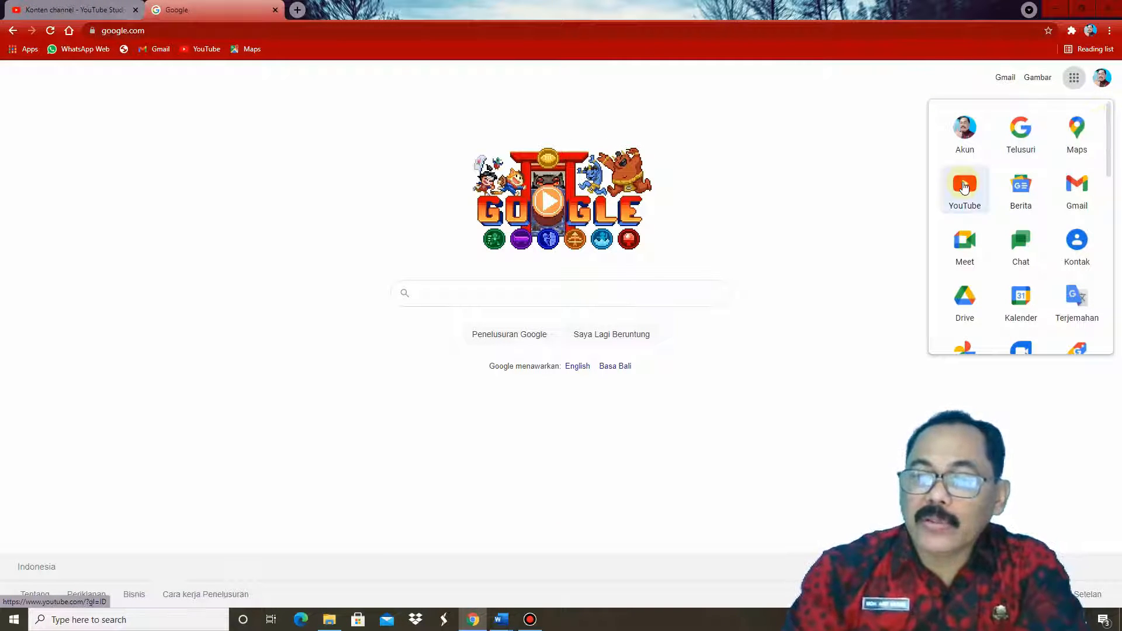
drag(1110, 162, 1109, 187)
scroll(1109, 187, down, 1)
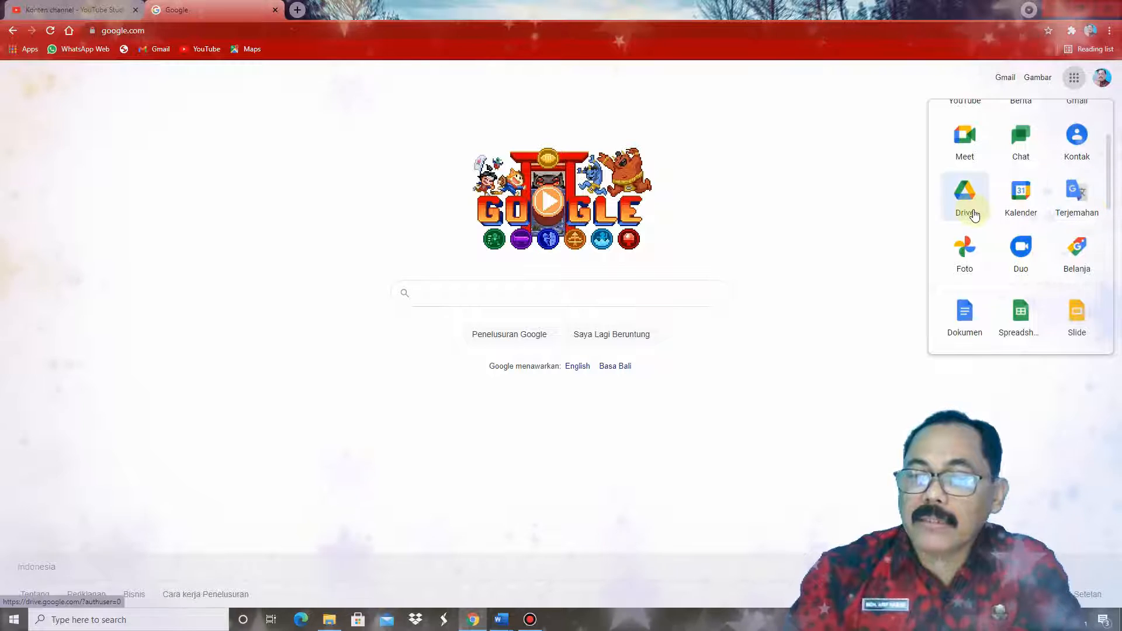
drag(1110, 183, 1109, 243)
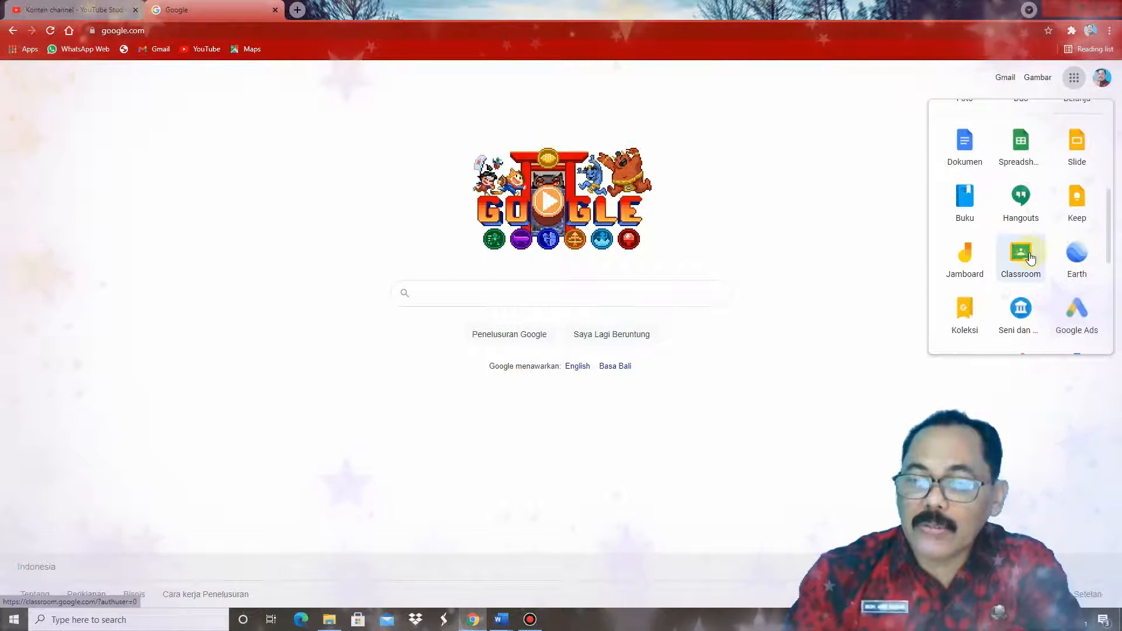
mouse_move(1109, 234)
mouse_down()
mouse_move(1109, 118)
mouse_move(1110, 230)
mouse_up()
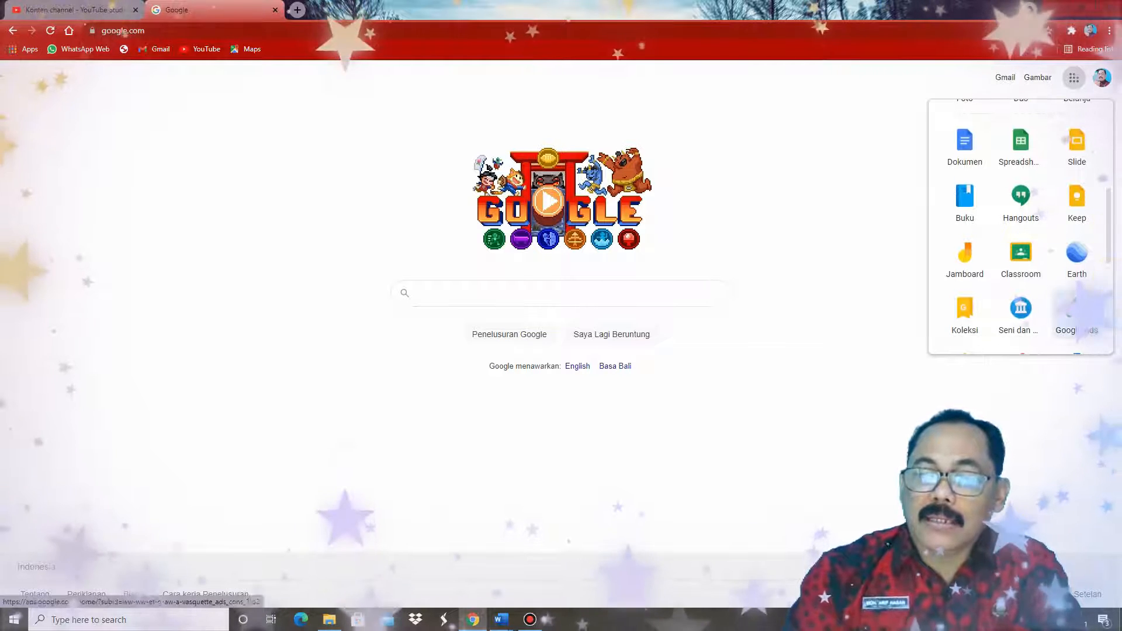
click(1020, 266)
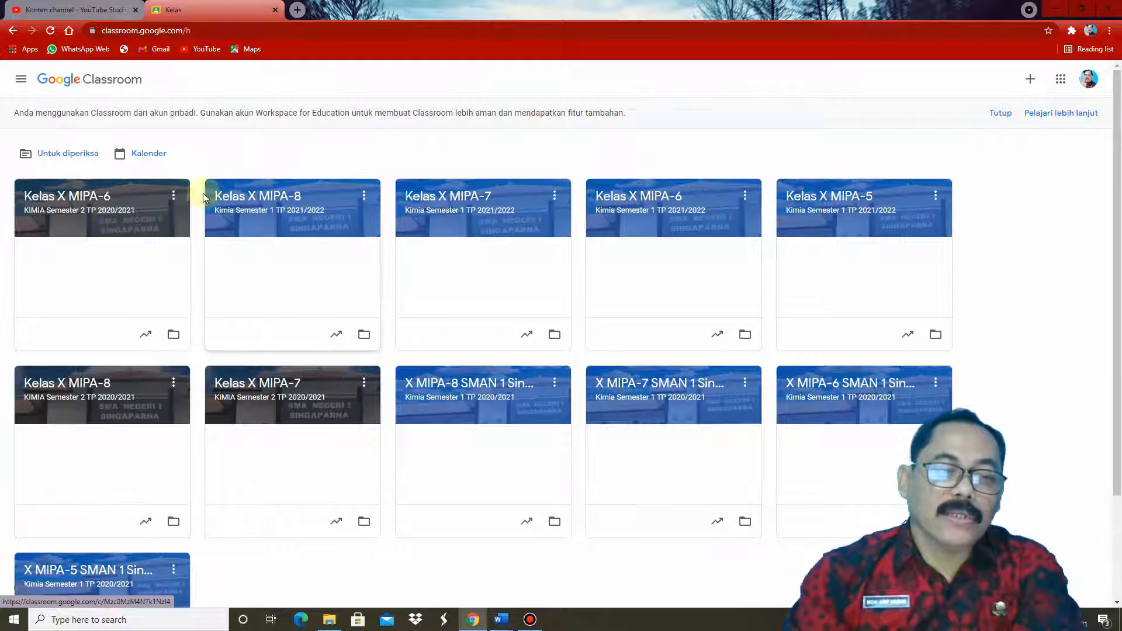
click(115, 216)
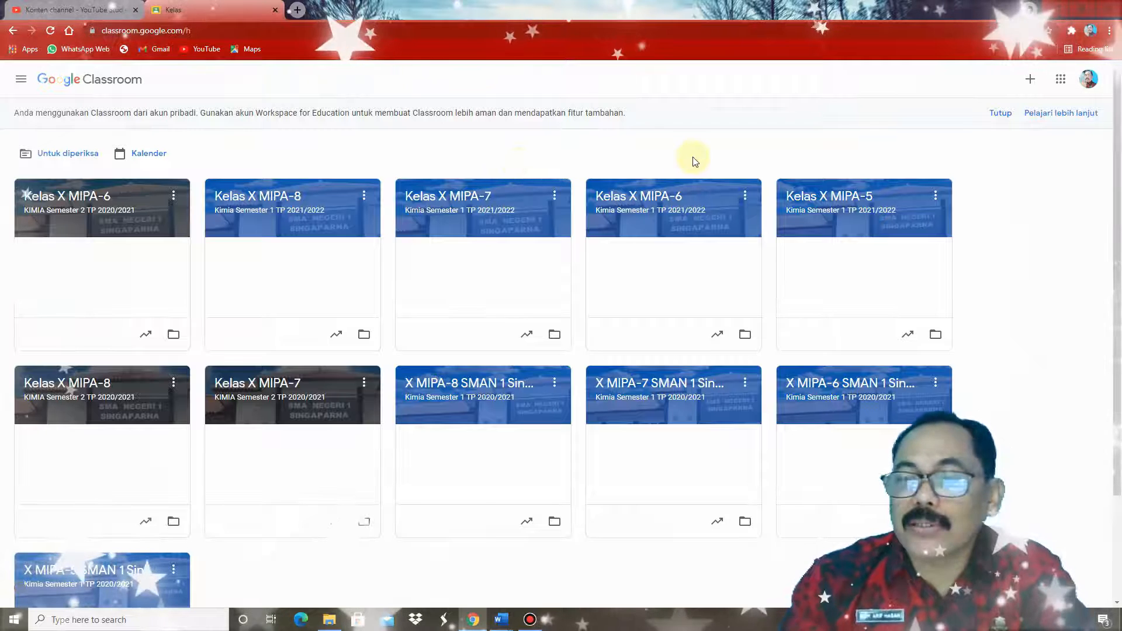
- Start creating a new class and accept the notice about using Classroom at a school with students
click(1031, 80)
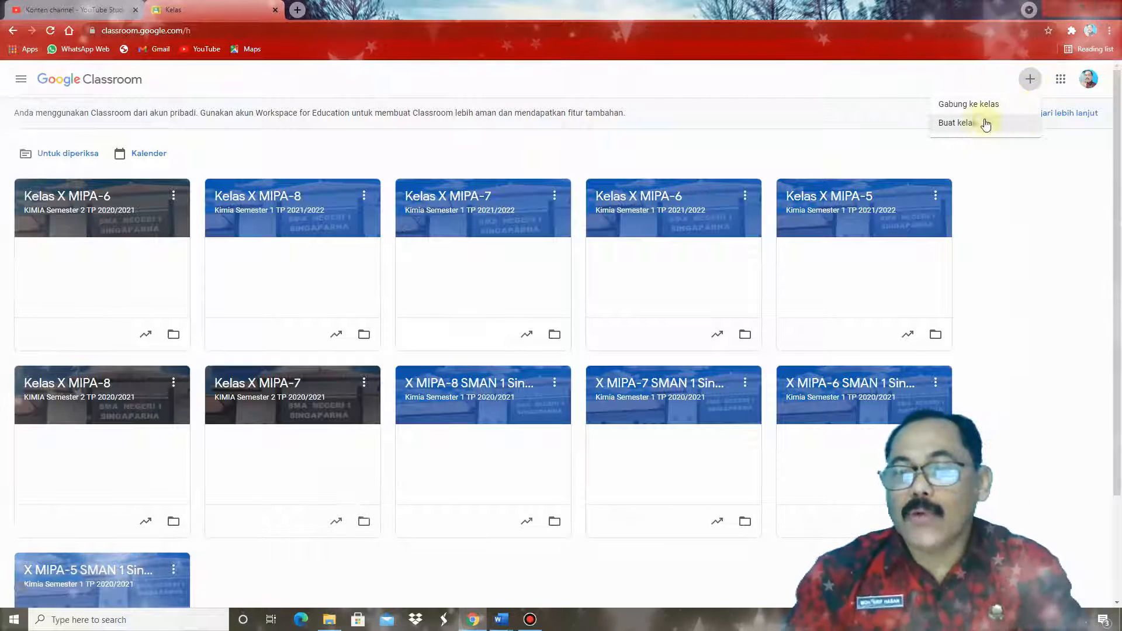
click(955, 125)
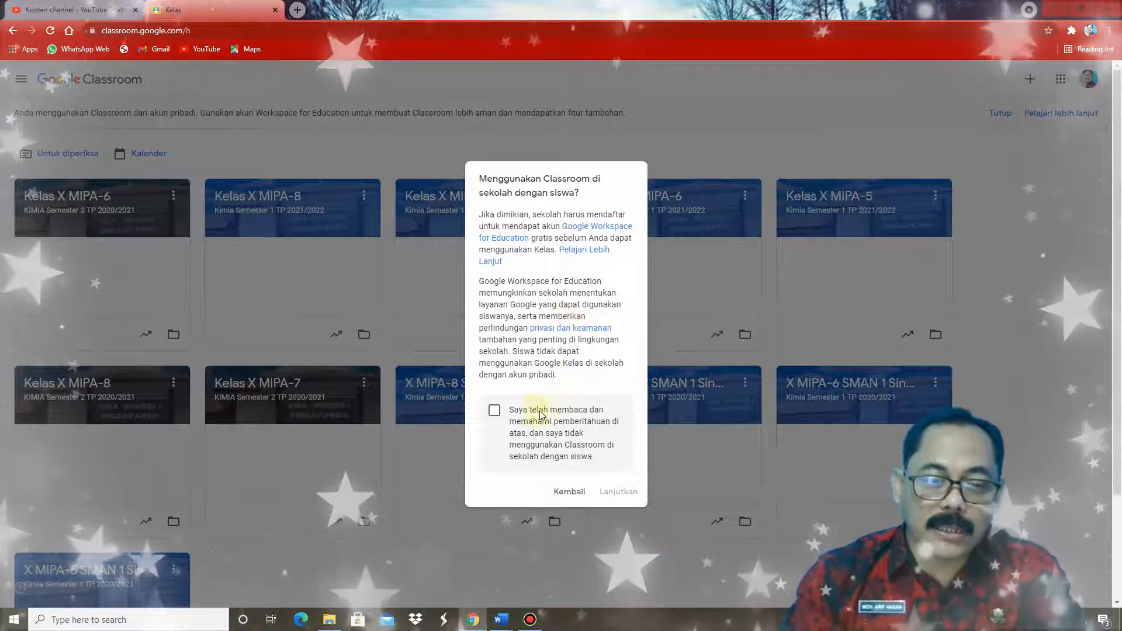
click(499, 414)
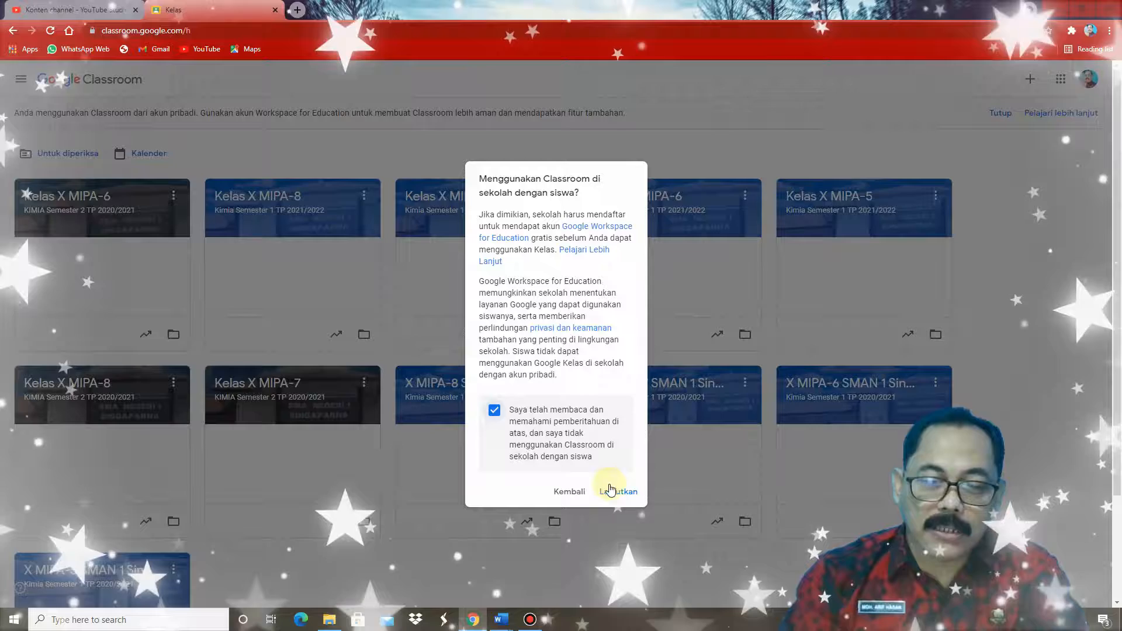
click(613, 493)
- Create the class with the name Kelas X MIPA-1 and the section Kimia Semester 1 TP 2021/2022
click(491, 275)
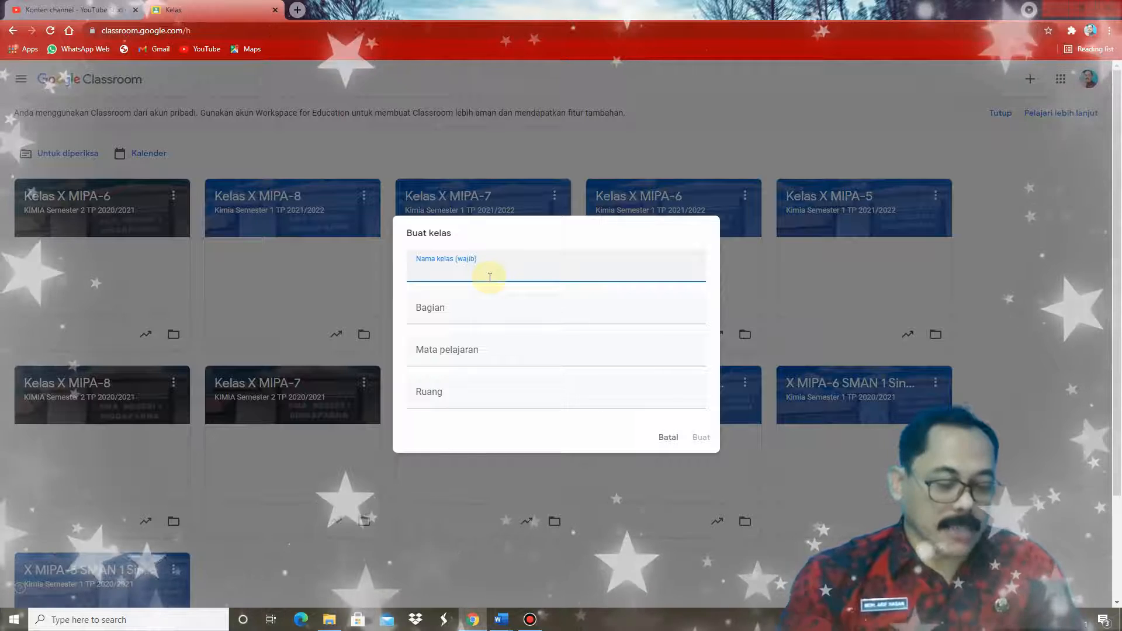
text(Kelas X MIPA-1)
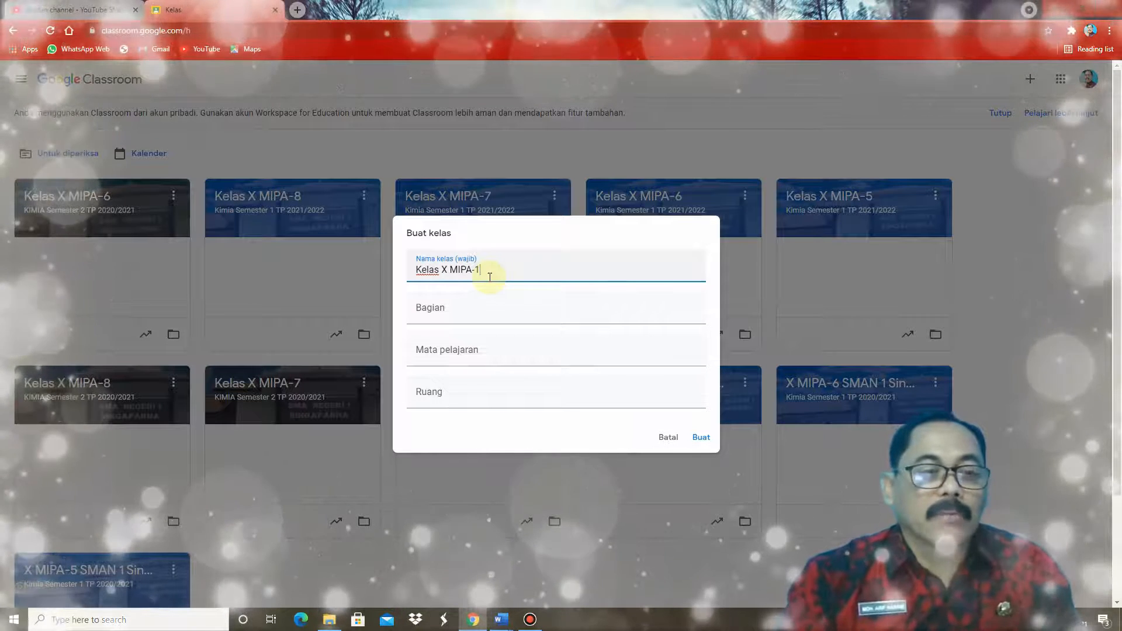
click(457, 307)
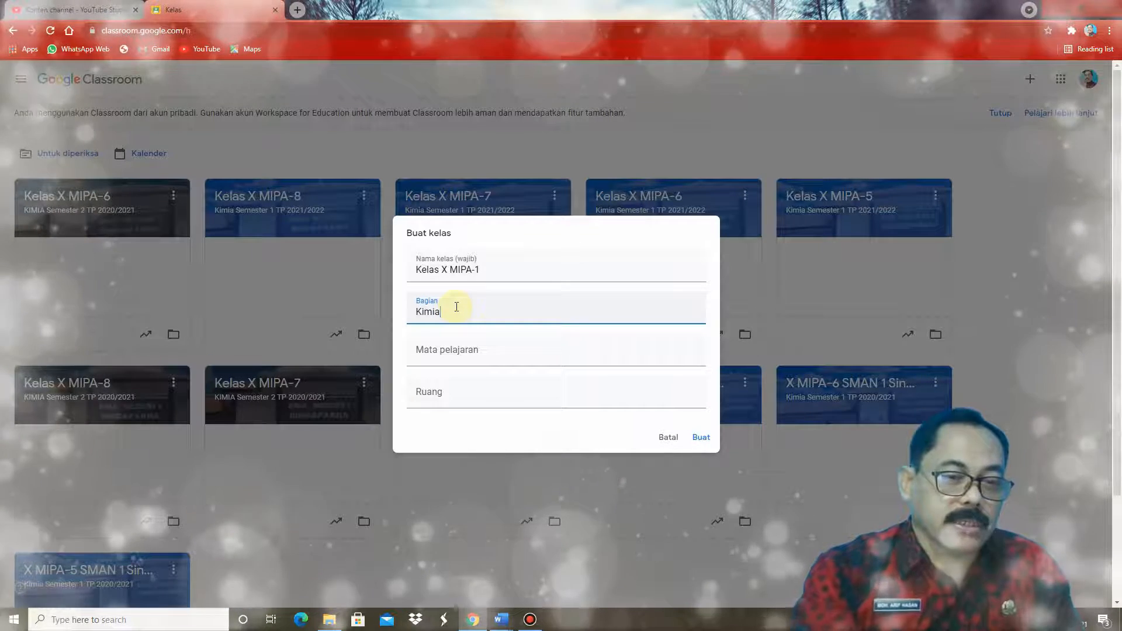
text(Kimia Semes)
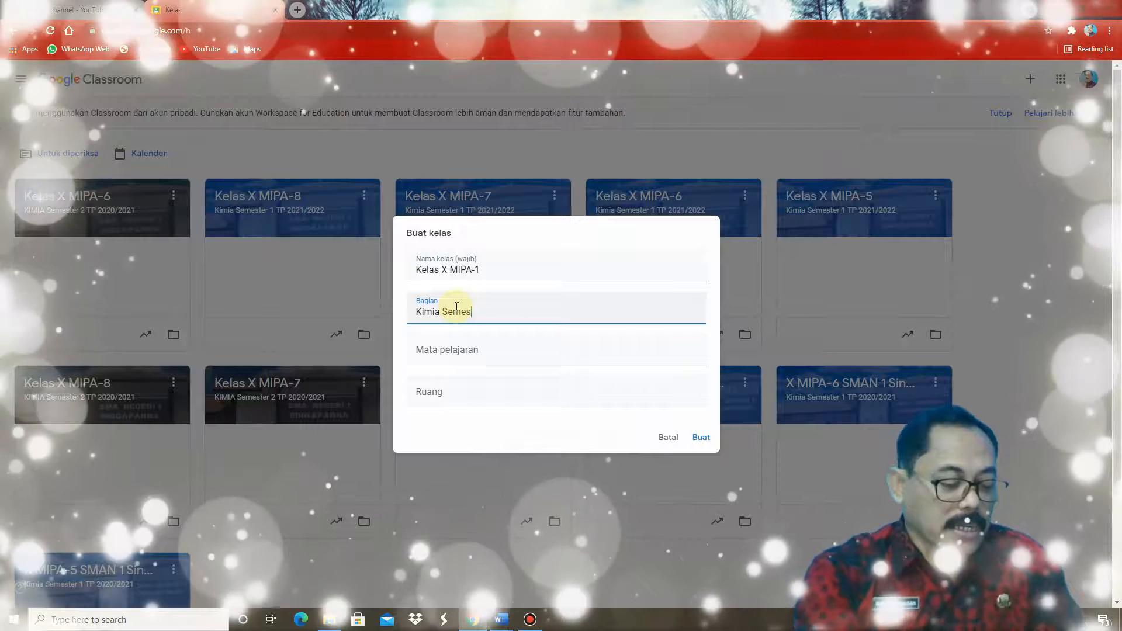
text(ter 1 )
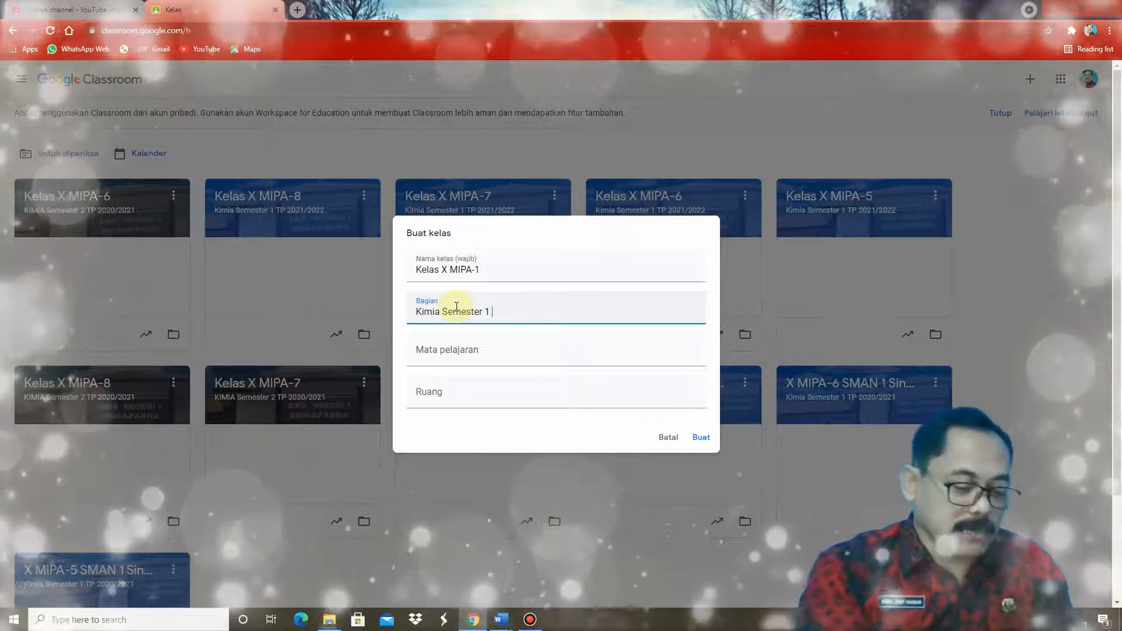
text(TP)
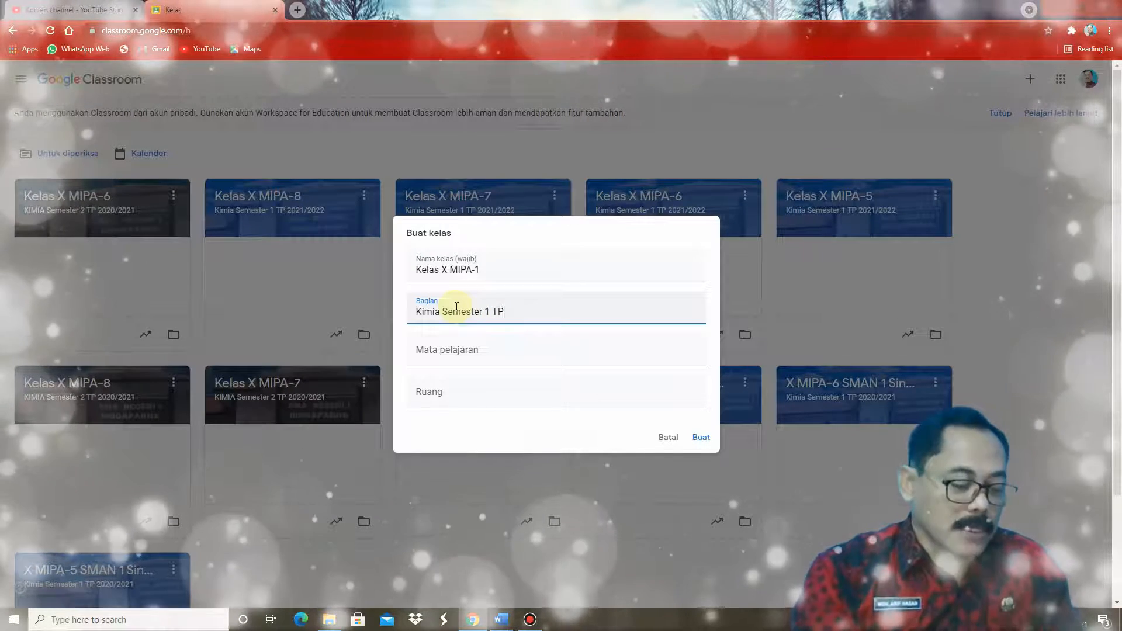
text( 2021/2022)
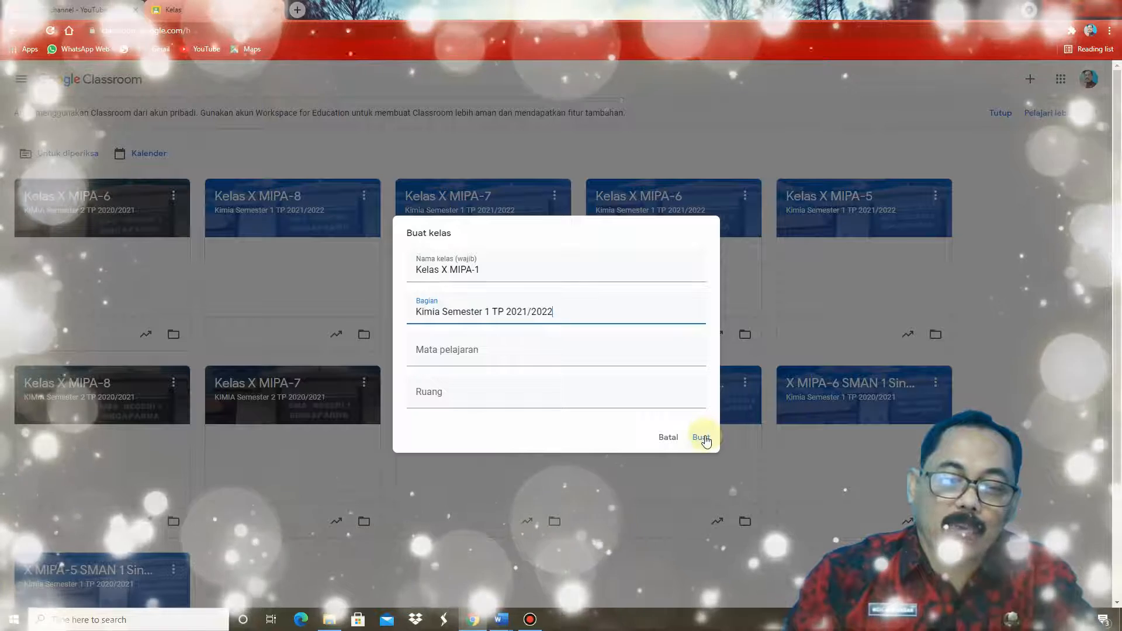
click(703, 438)
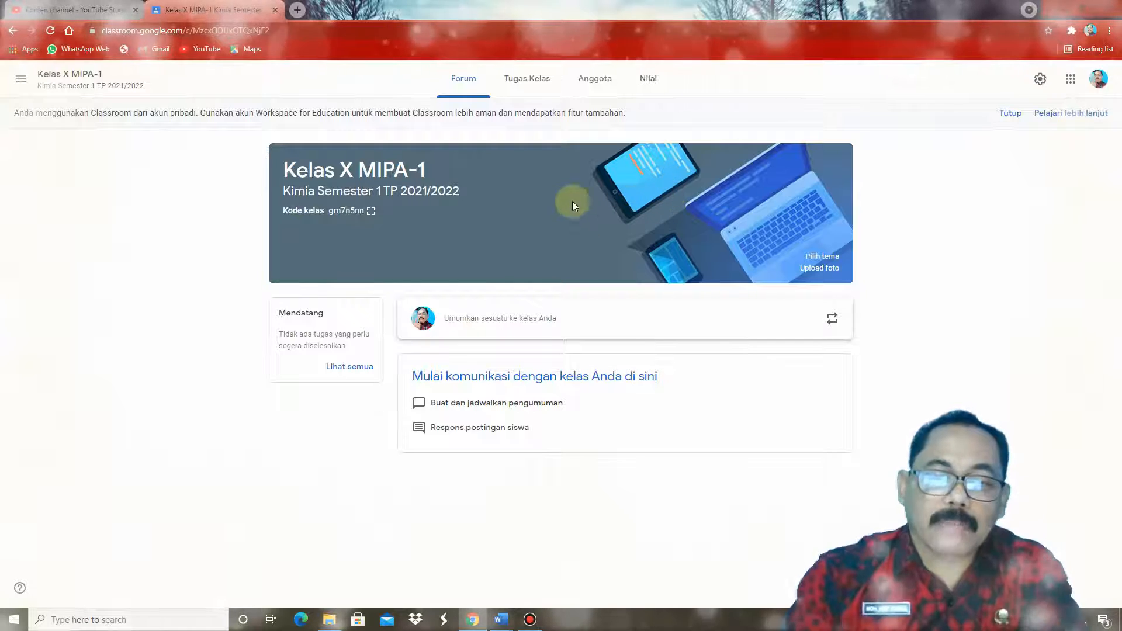
- Switch to the Word outline and highlight item 3, MEMBUAT KELAS MAYA DENGAN GCR, in yellow
mouse_move(501, 625)
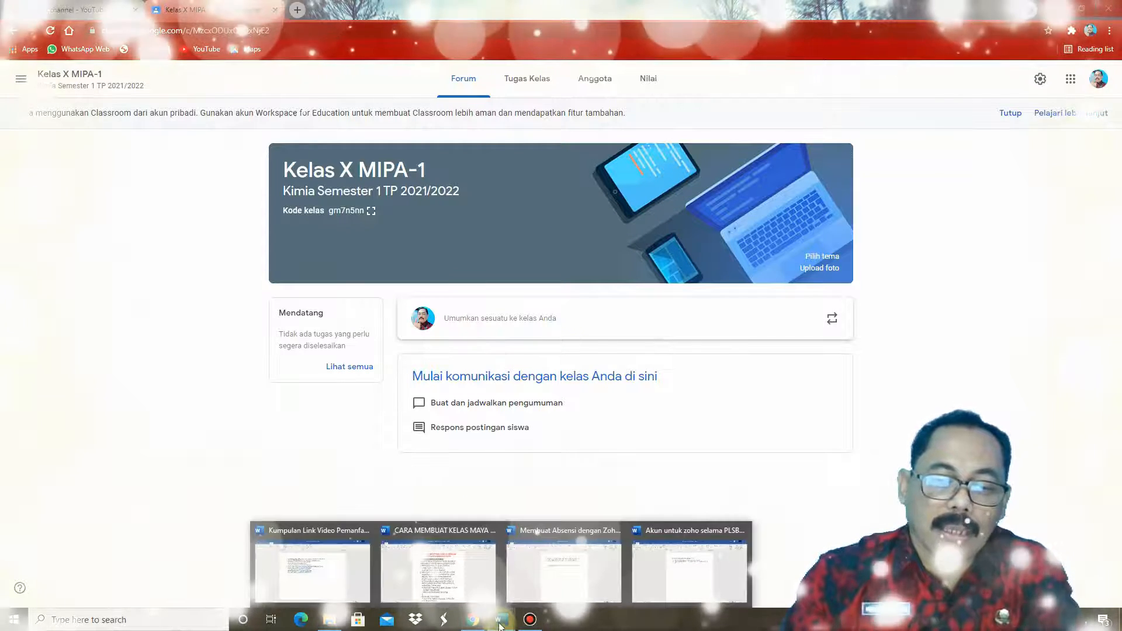
click(438, 570)
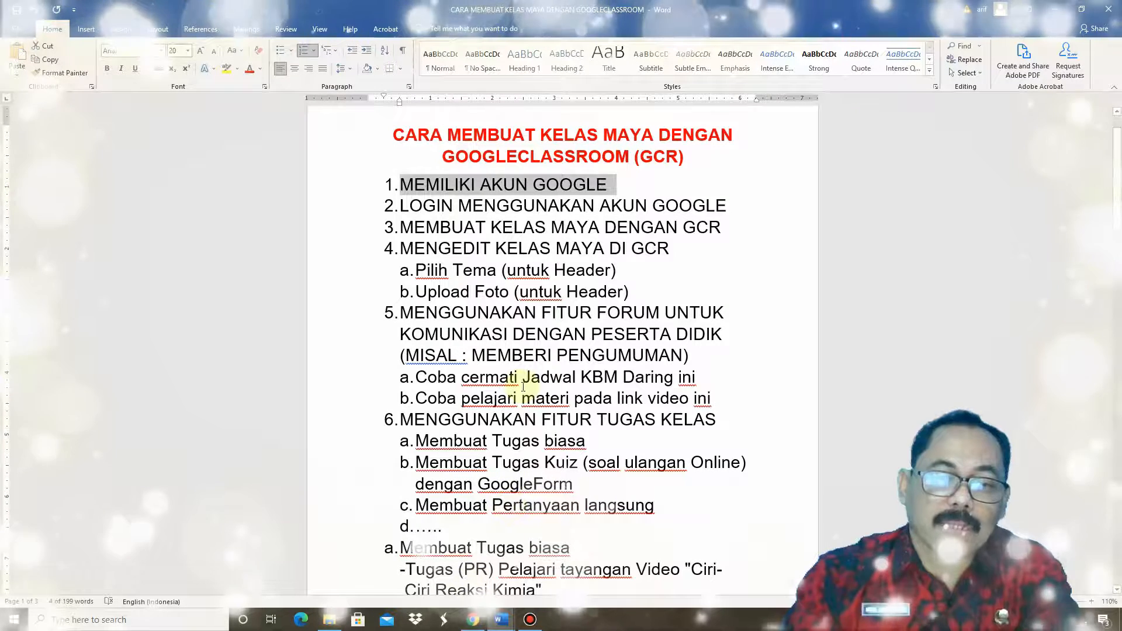
click(496, 256)
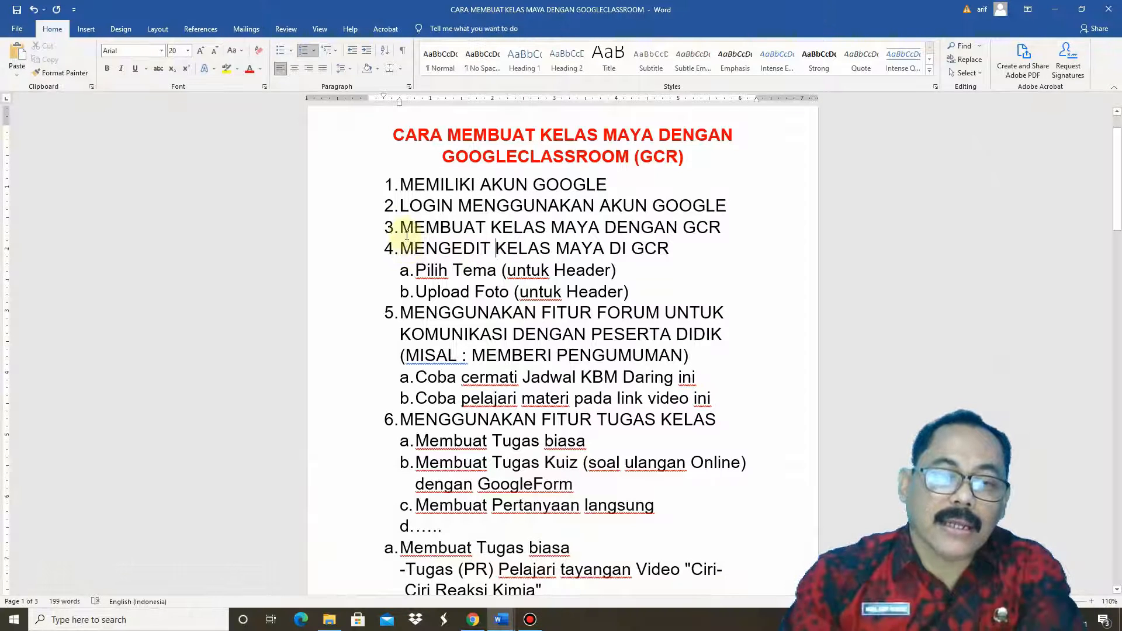
drag(415, 231, 731, 229)
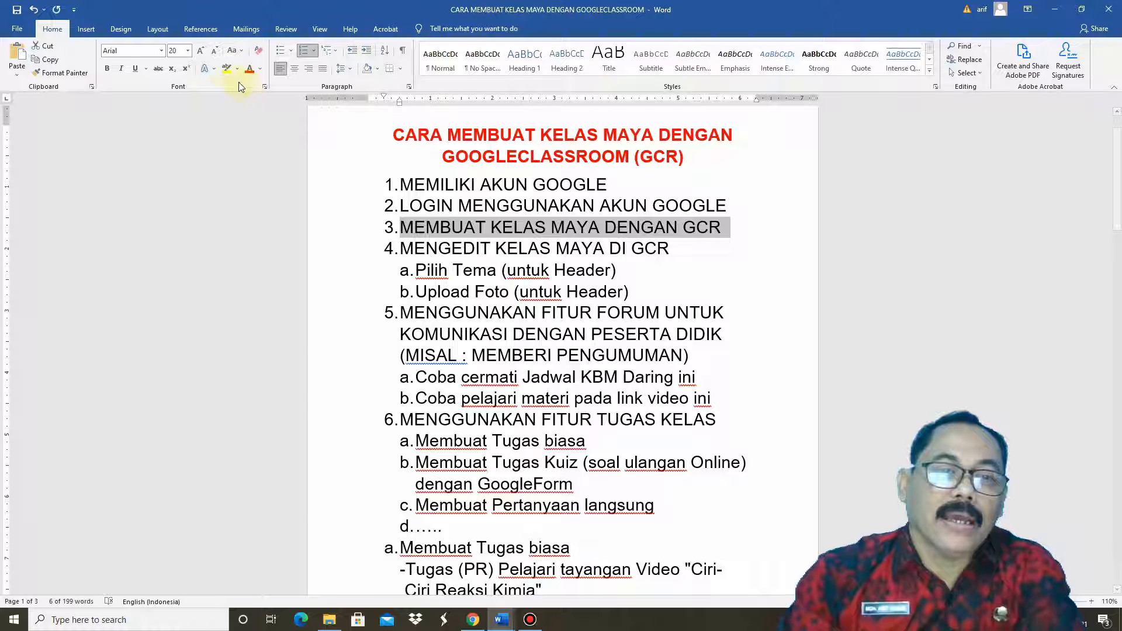
click(226, 71)
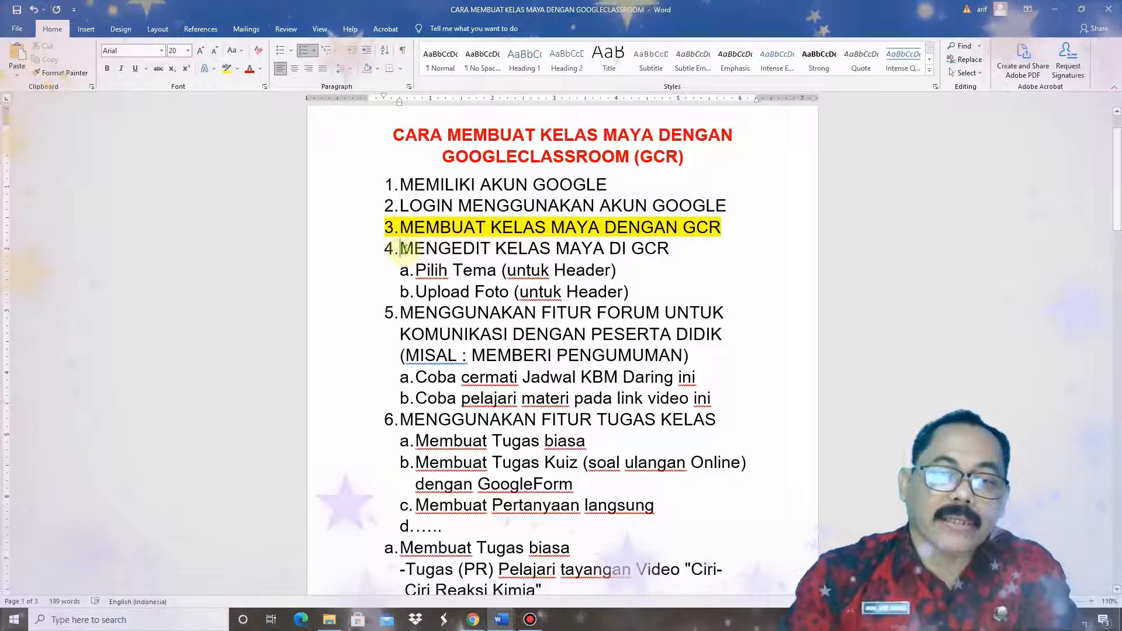
- Highlight item 4, MENGEDIT KELAS MAYA DI GCR, and the word Header in its sub-item a in yellow
drag(672, 249, 436, 264)
click(226, 70)
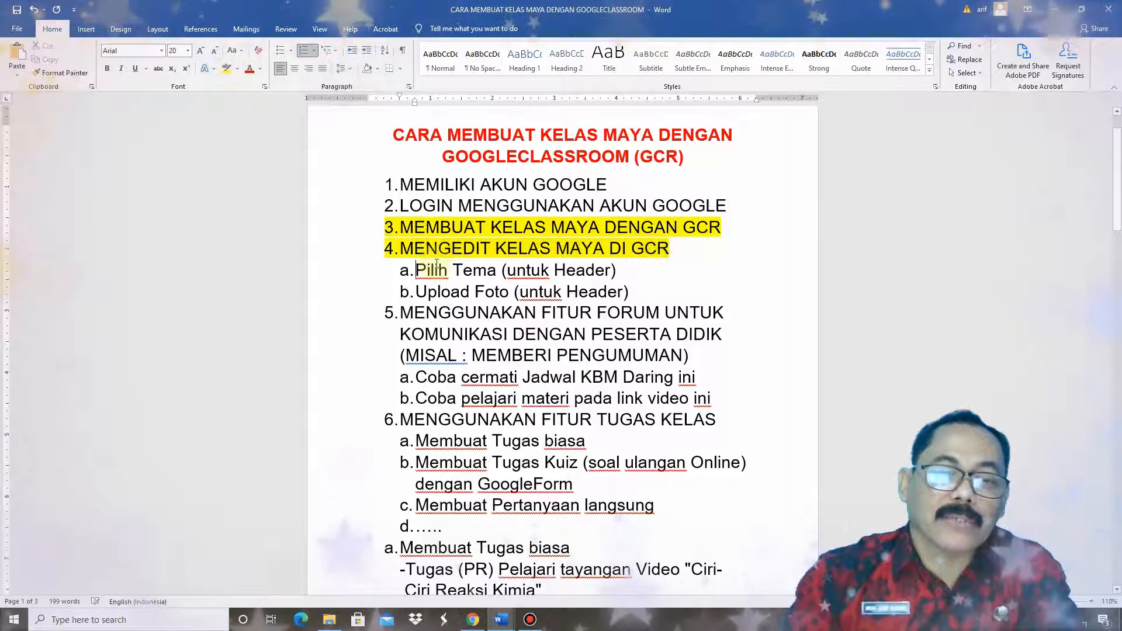
double_click(560, 270)
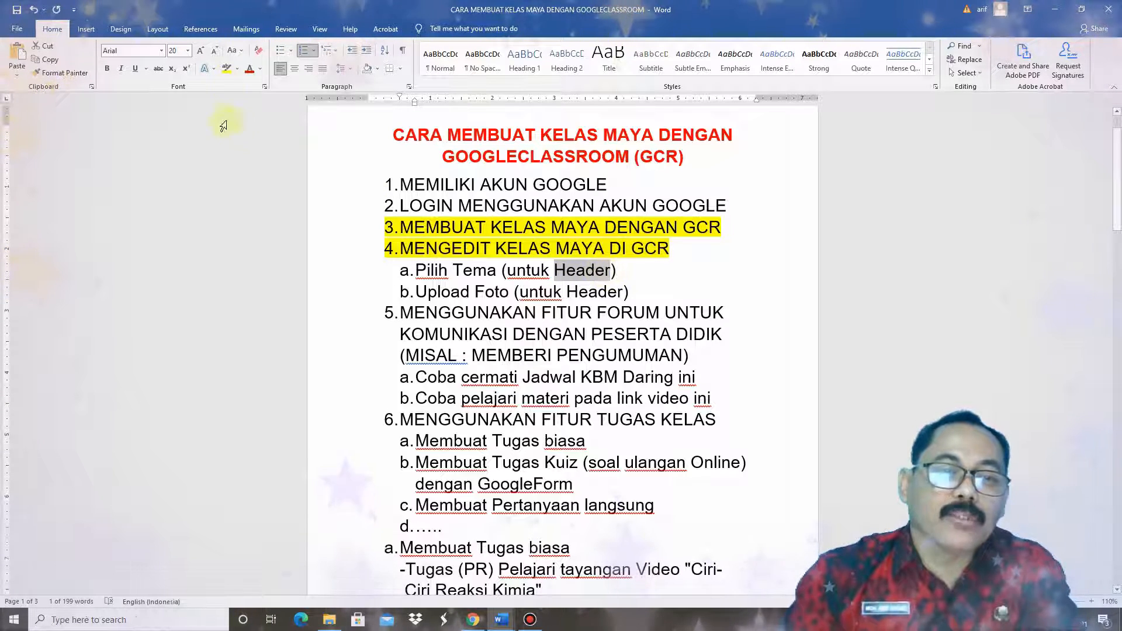
- Switch to Classroom and apply the purple laboratory glassware theme from the Matematika & Sains gallery to the class header
click(473, 620)
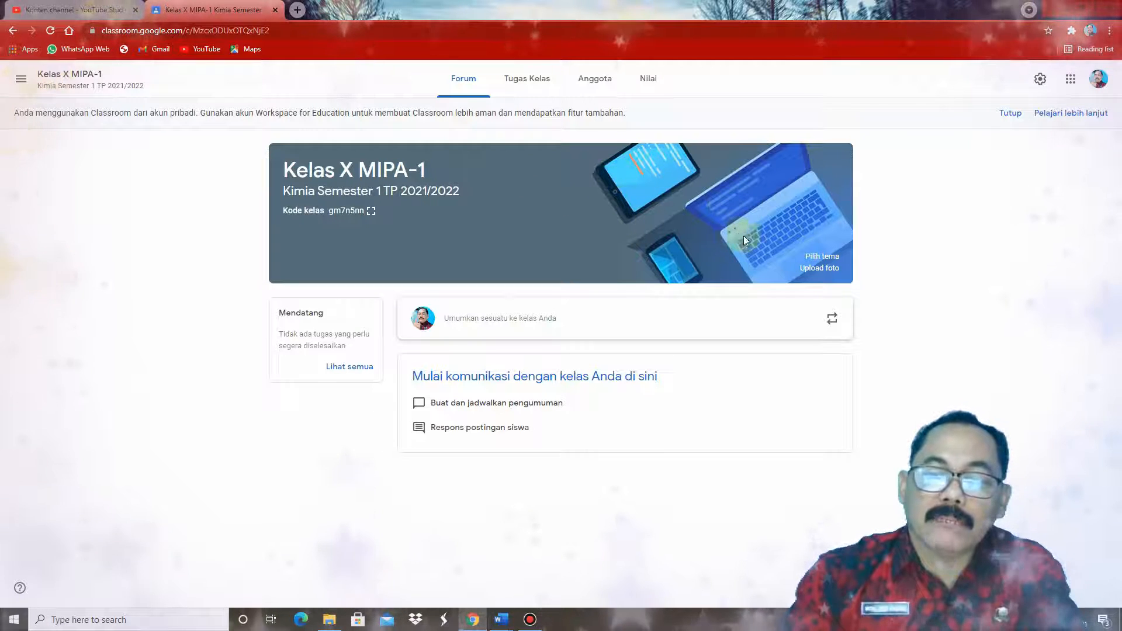
click(820, 258)
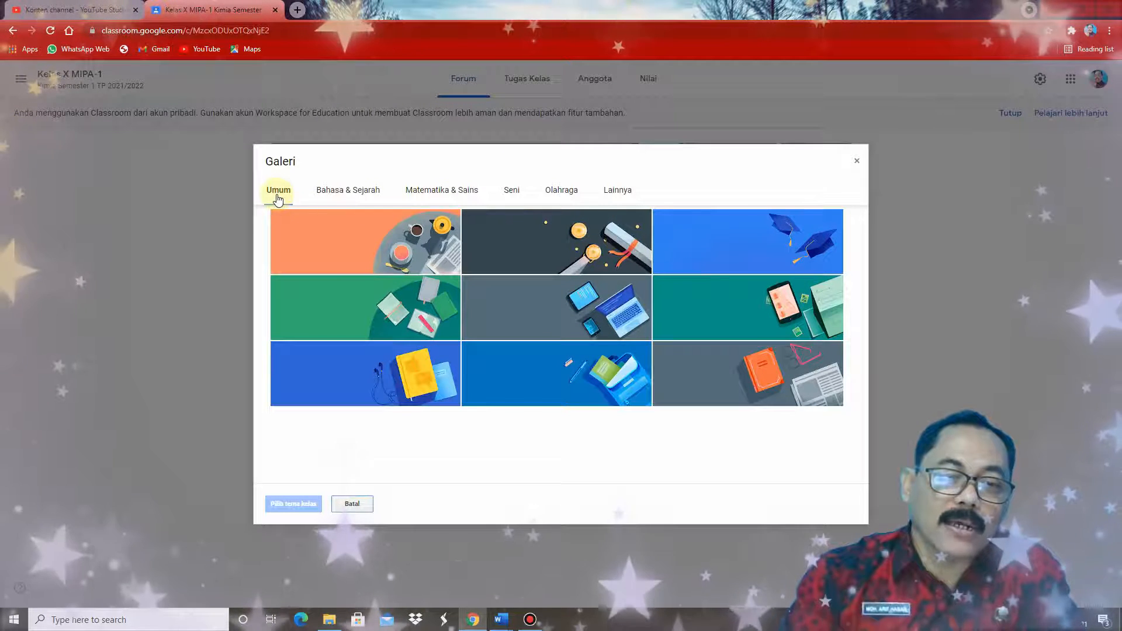
click(321, 192)
click(430, 194)
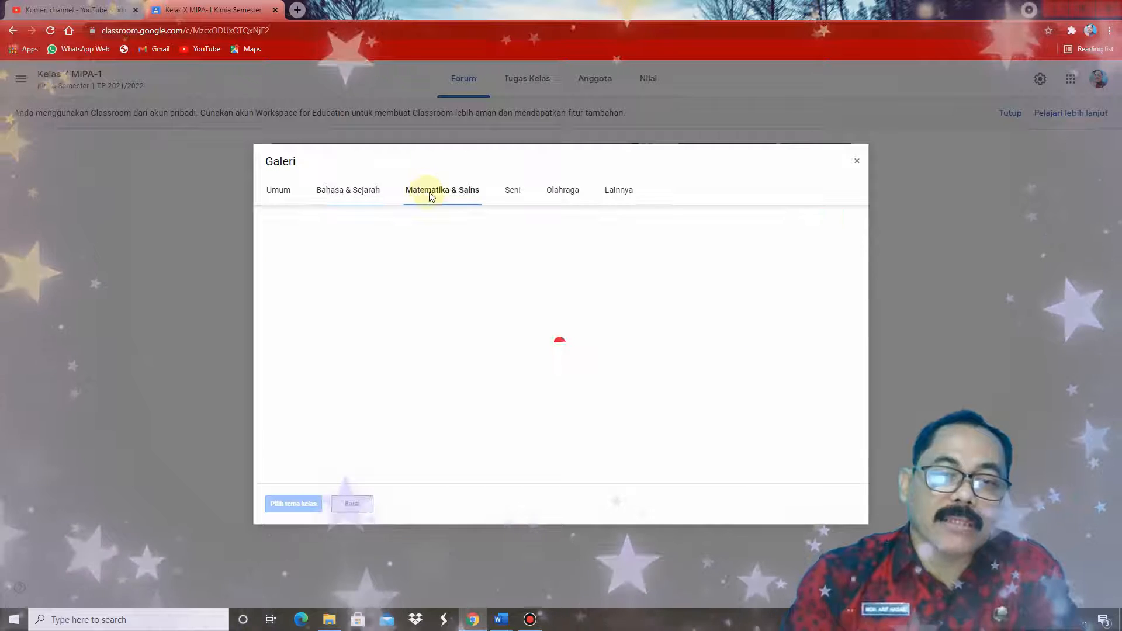
click(513, 192)
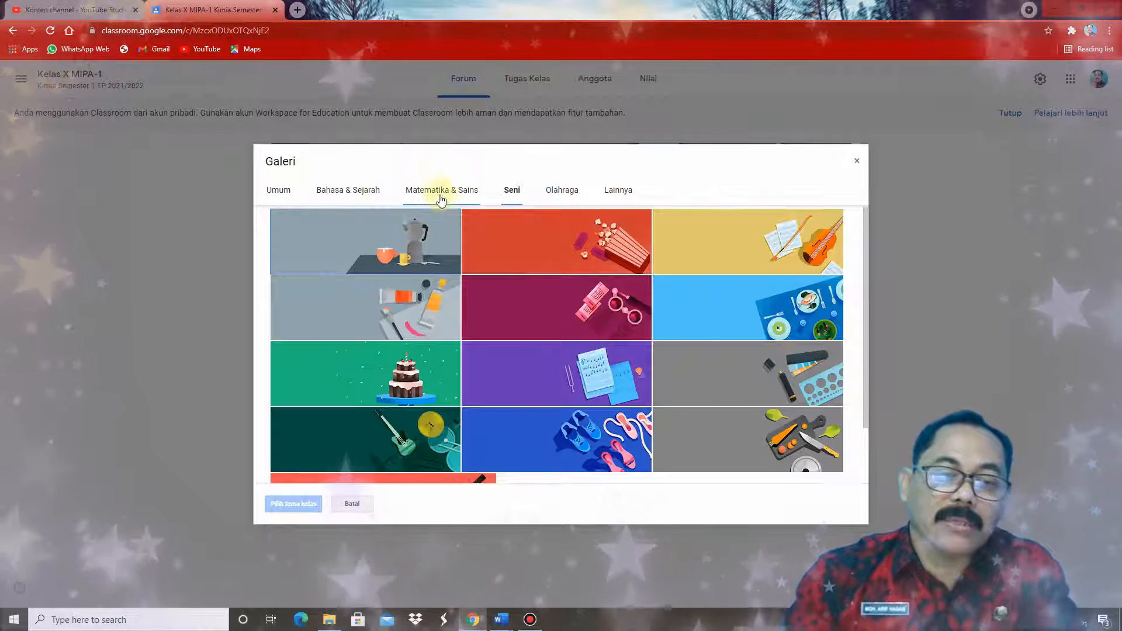
click(442, 197)
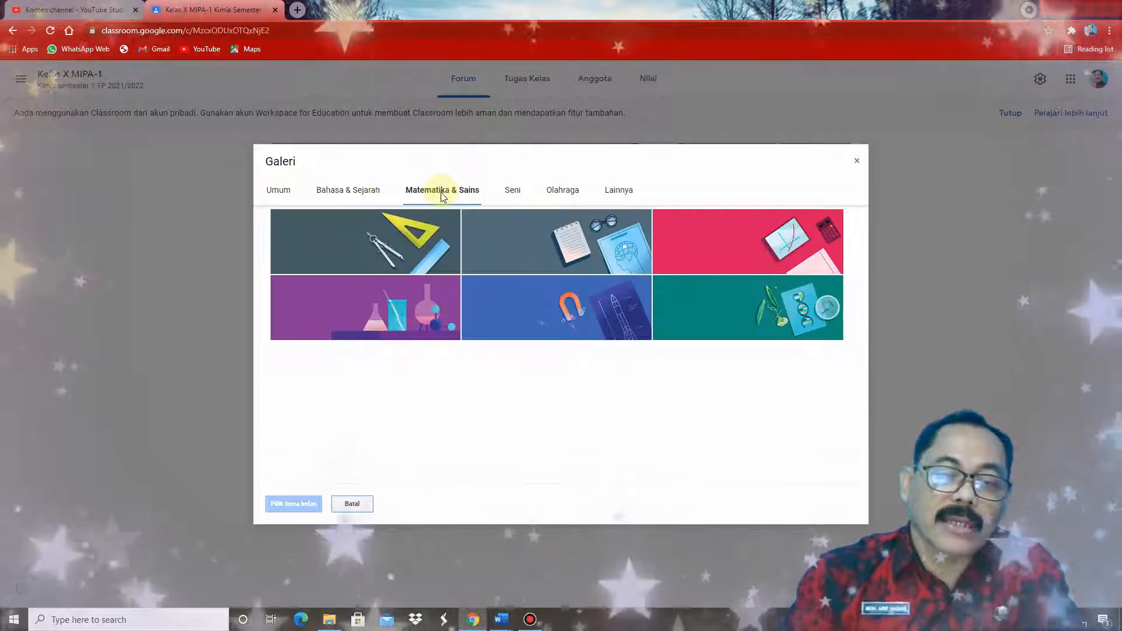
click(430, 303)
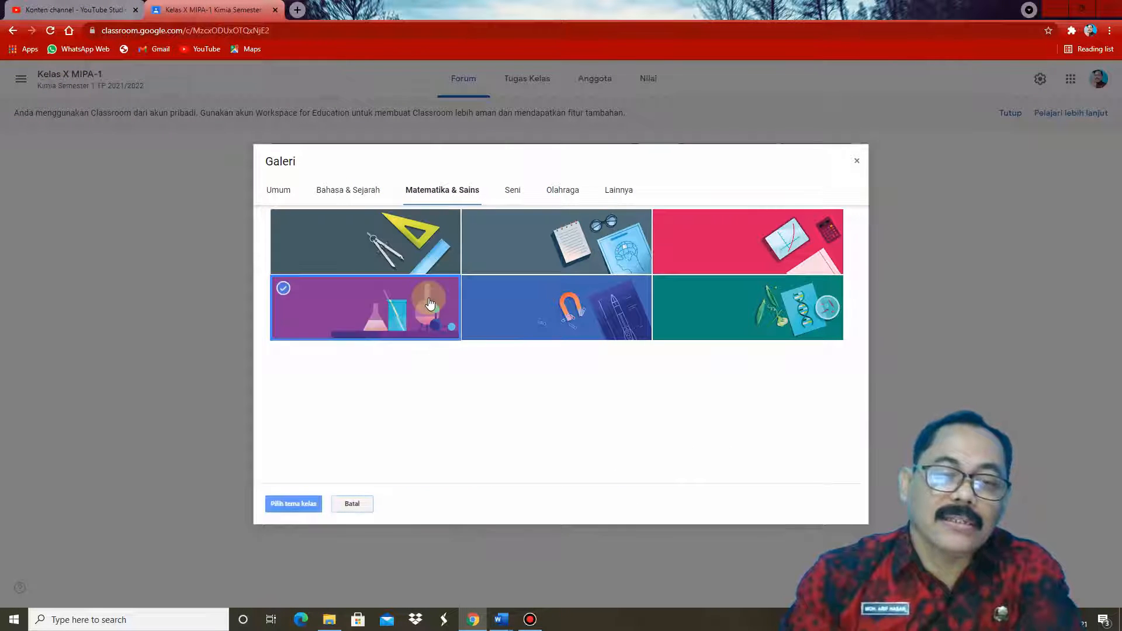
click(298, 506)
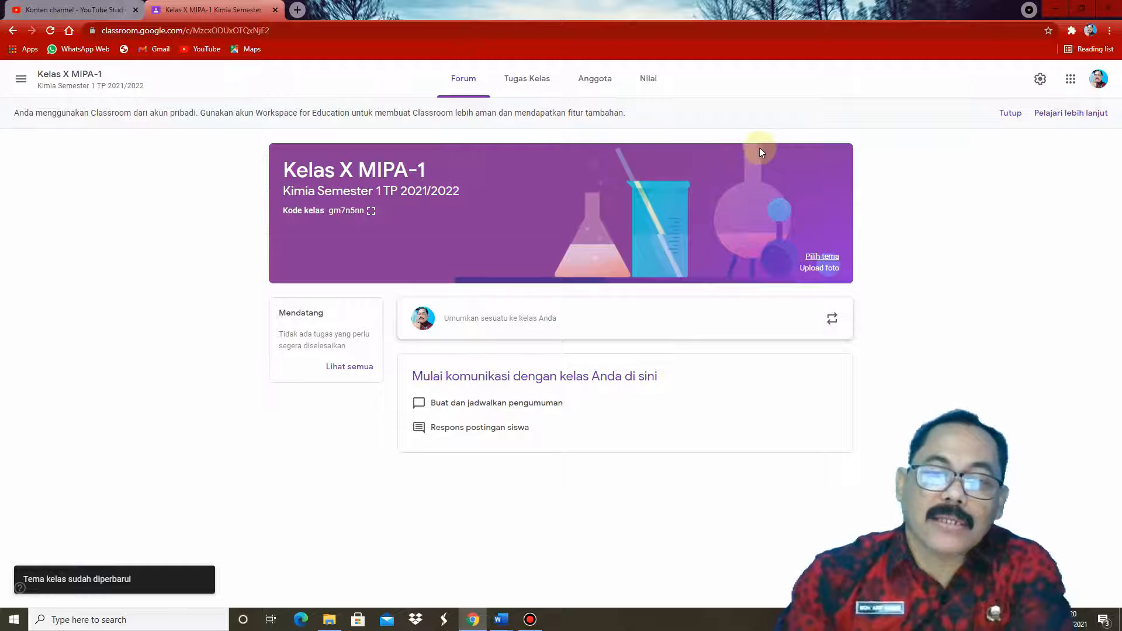
- Start uploading a photo for the class header and browse USB Drive (G:) for the school gate picture
click(820, 269)
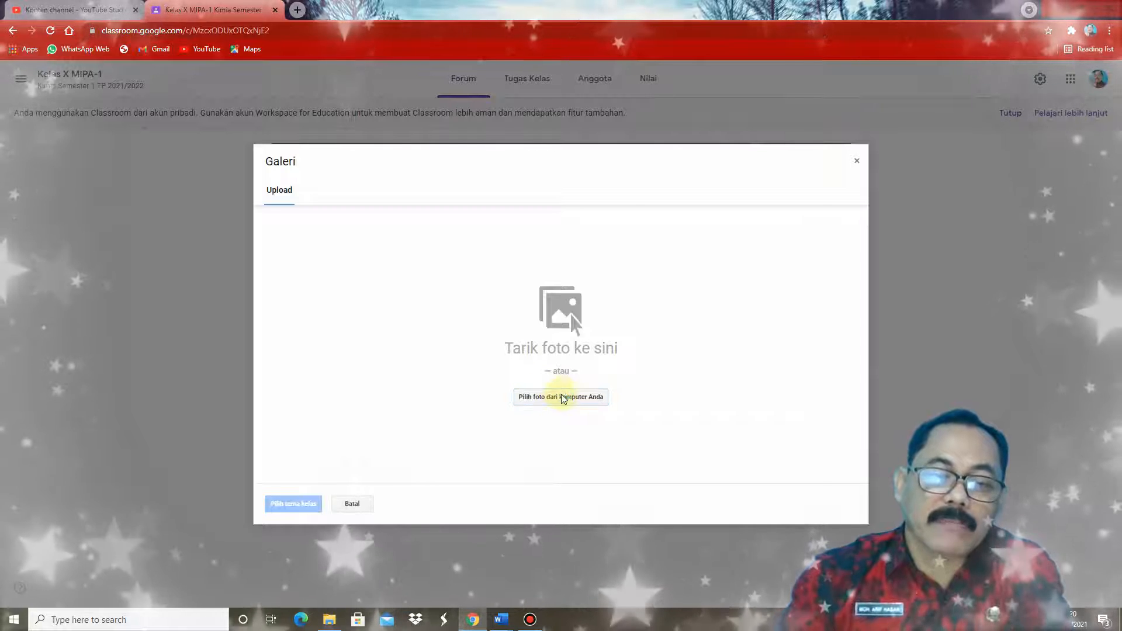
click(562, 395)
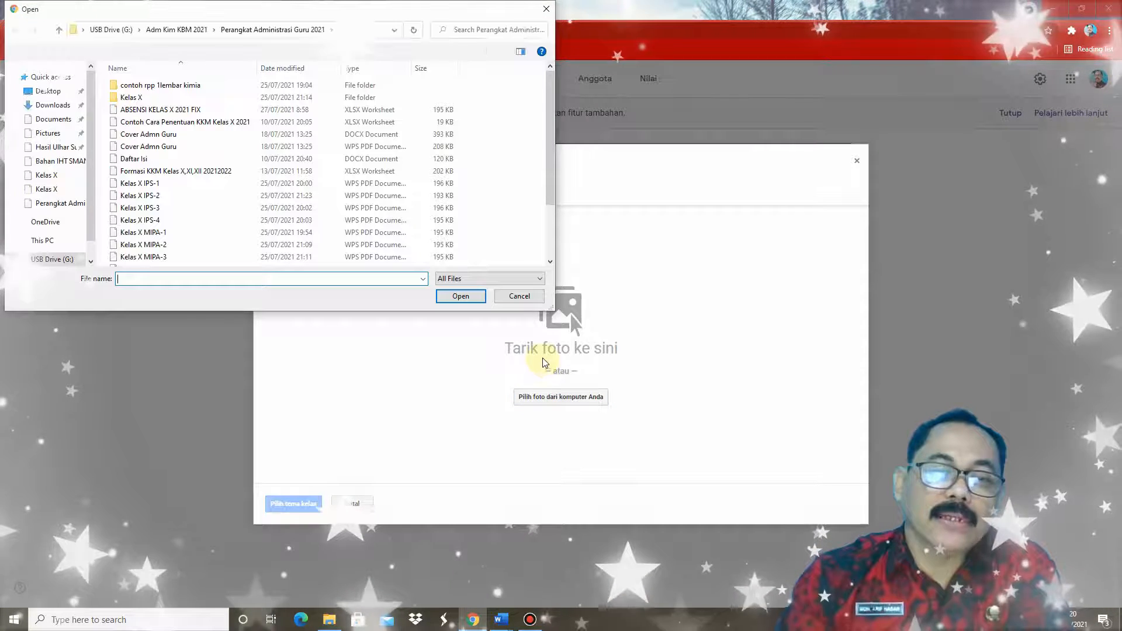
click(59, 231)
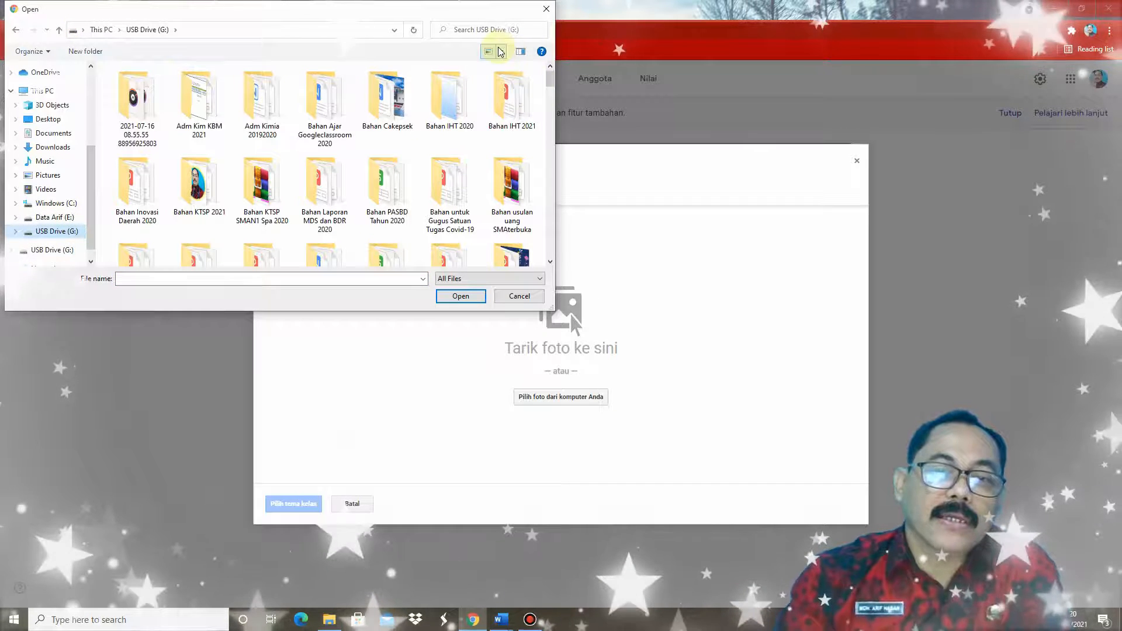
click(501, 52)
click(516, 45)
scroll(552, 87, down, 1)
drag(552, 87, 551, 170)
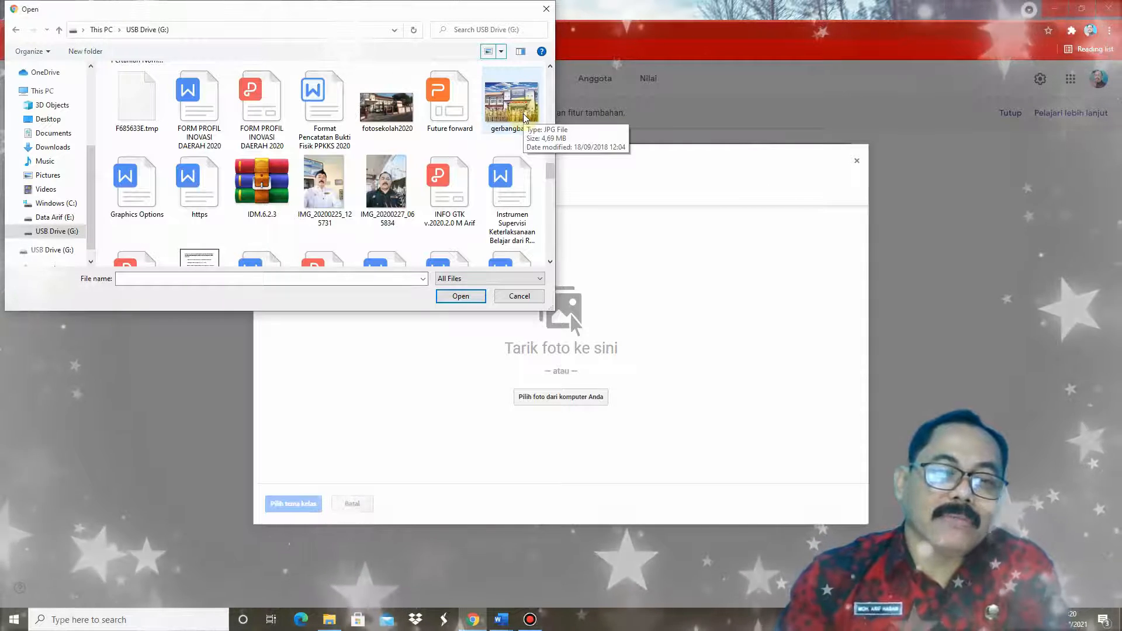
- Upload gerbangbaru2.jpg, move the crop area over the SMA NEGERI 1 SINGAPARNA sign and apply it as the class theme
mouse_move(550, 166)
mouse_down()
mouse_move(556, 246)
mouse_move(556, 88)
mouse_move(558, 171)
mouse_up()
click(520, 149)
click(472, 297)
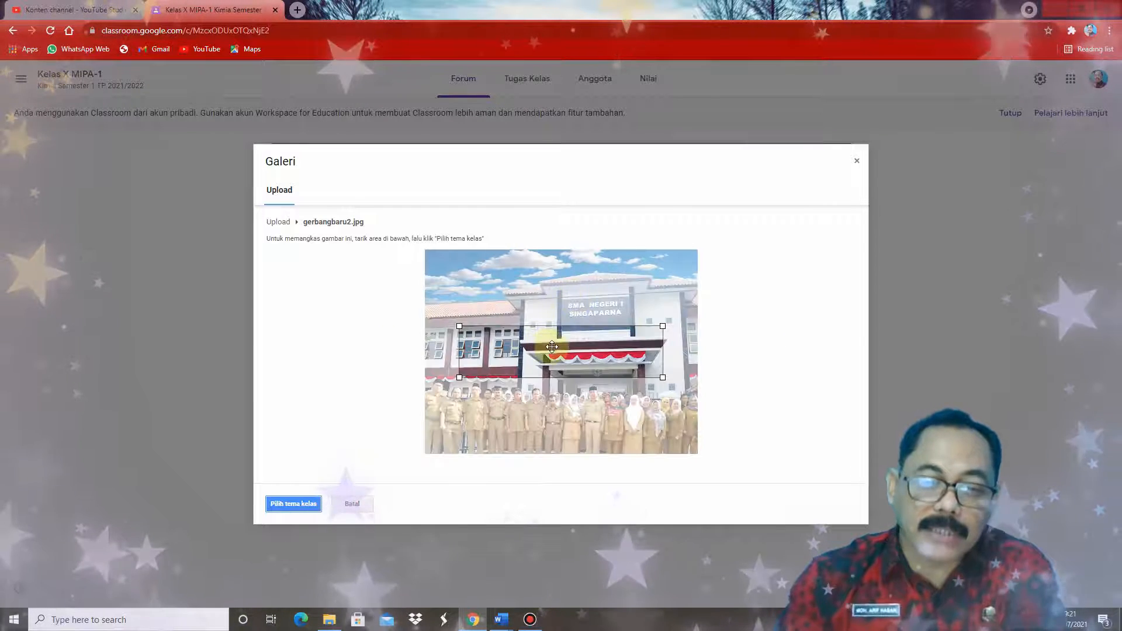
drag(551, 347, 586, 290)
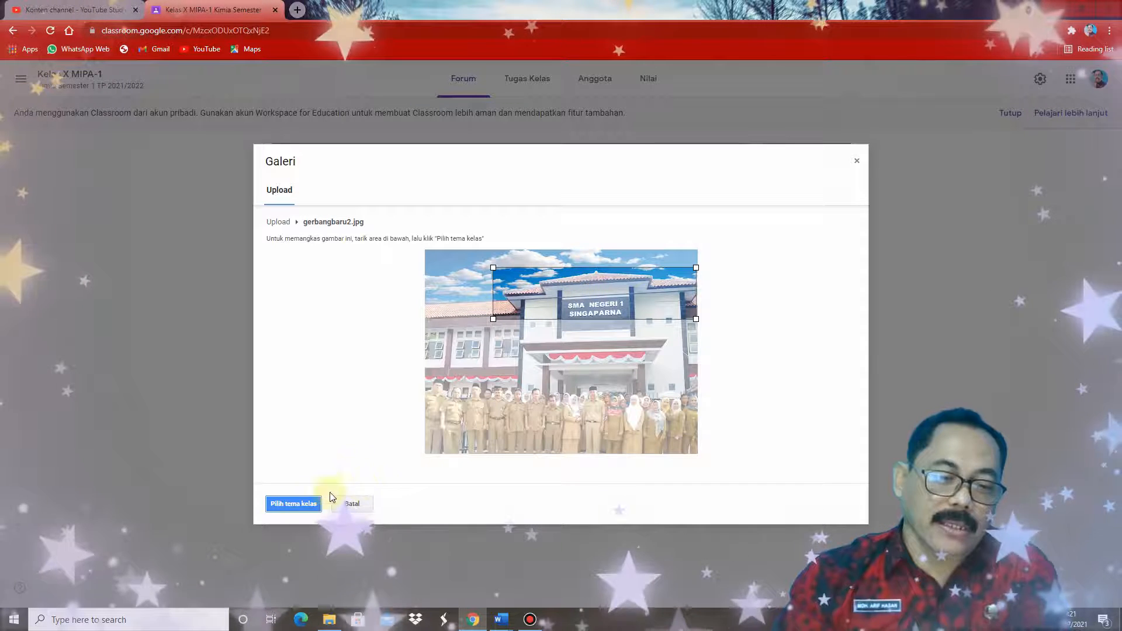
click(290, 506)
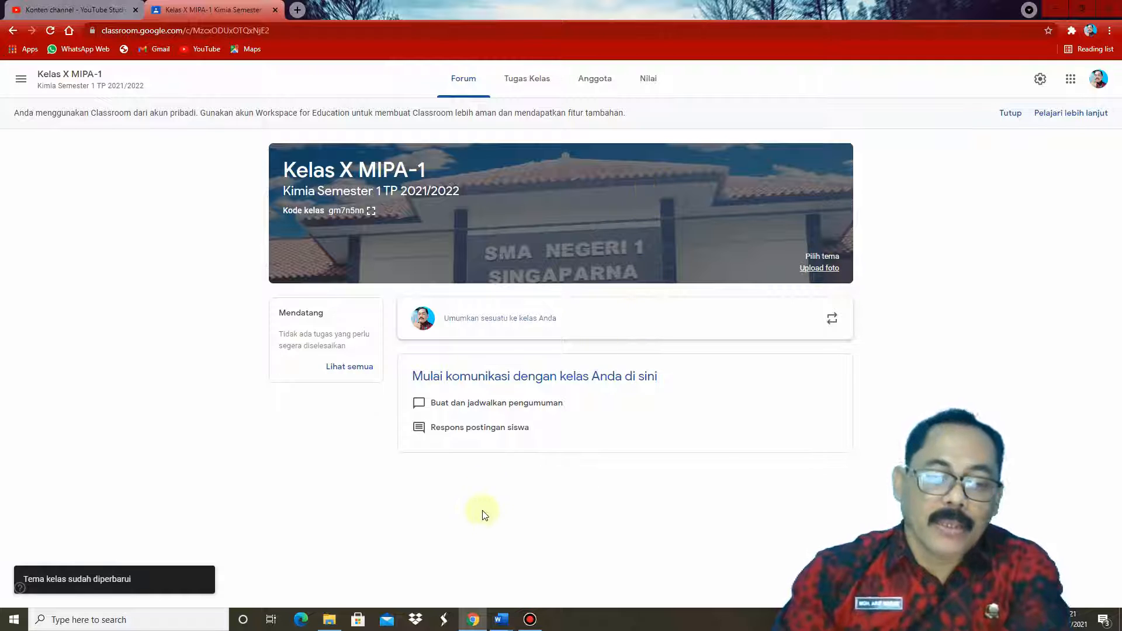
- Switch to the Word outline and highlight Header in sub-item 4b and FORUM in item 5 in yellow
mouse_move(501, 620)
click(436, 562)
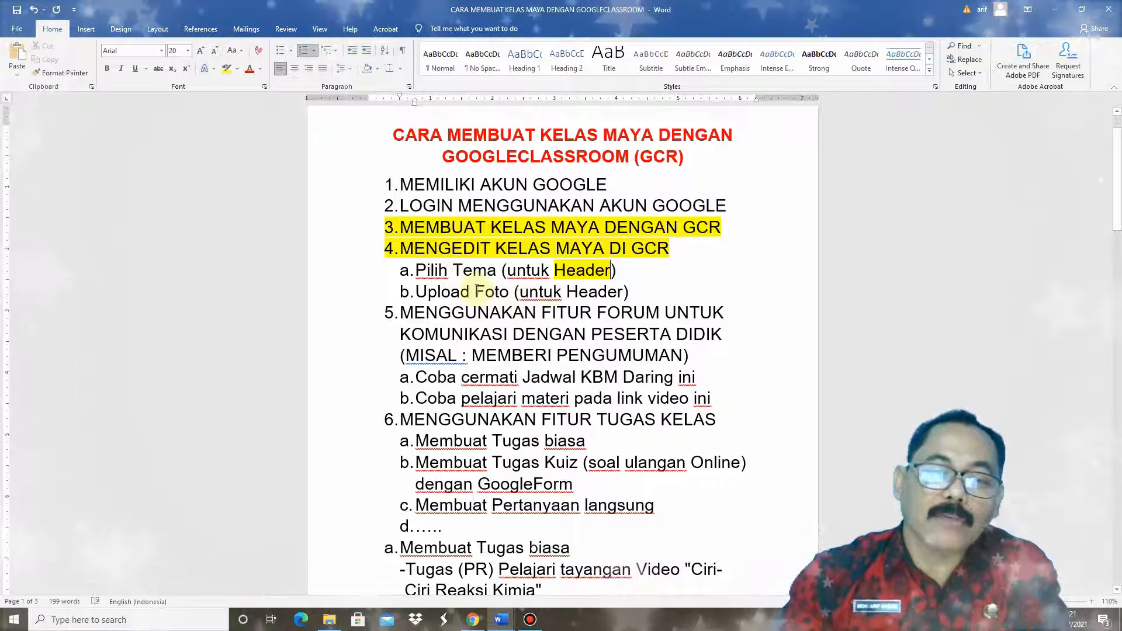
drag(567, 292, 630, 293)
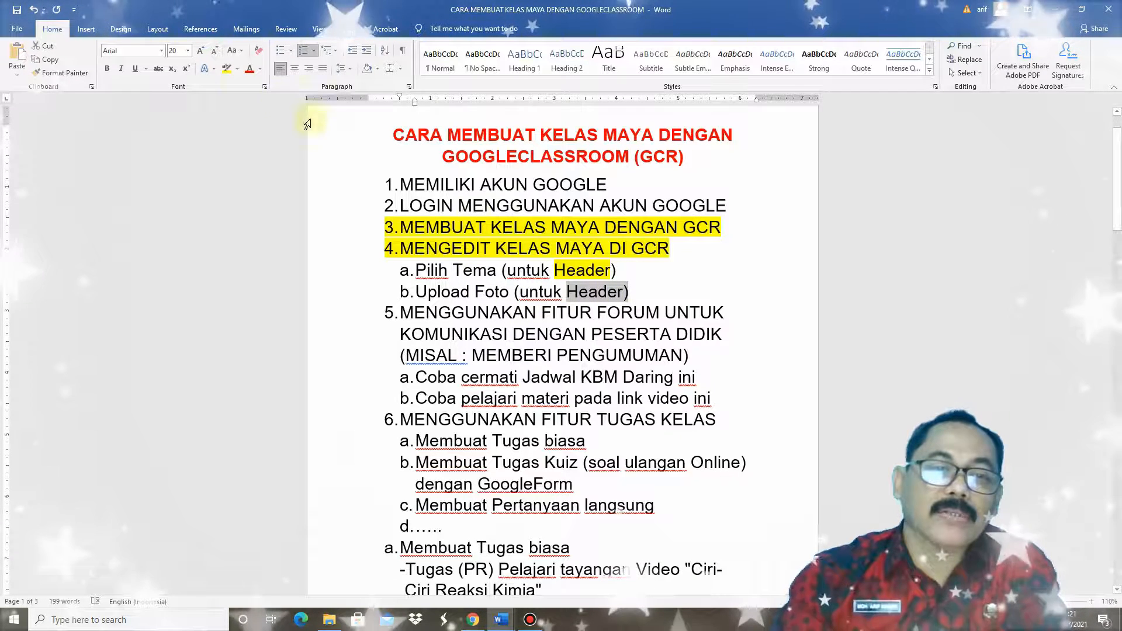
click(227, 68)
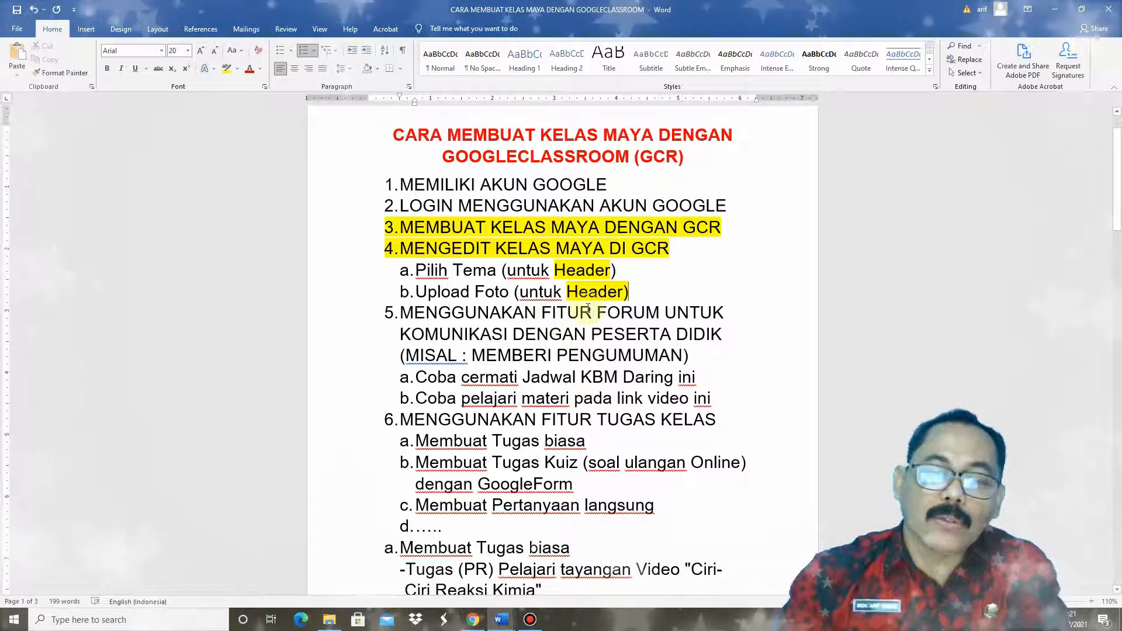
drag(598, 311, 661, 313)
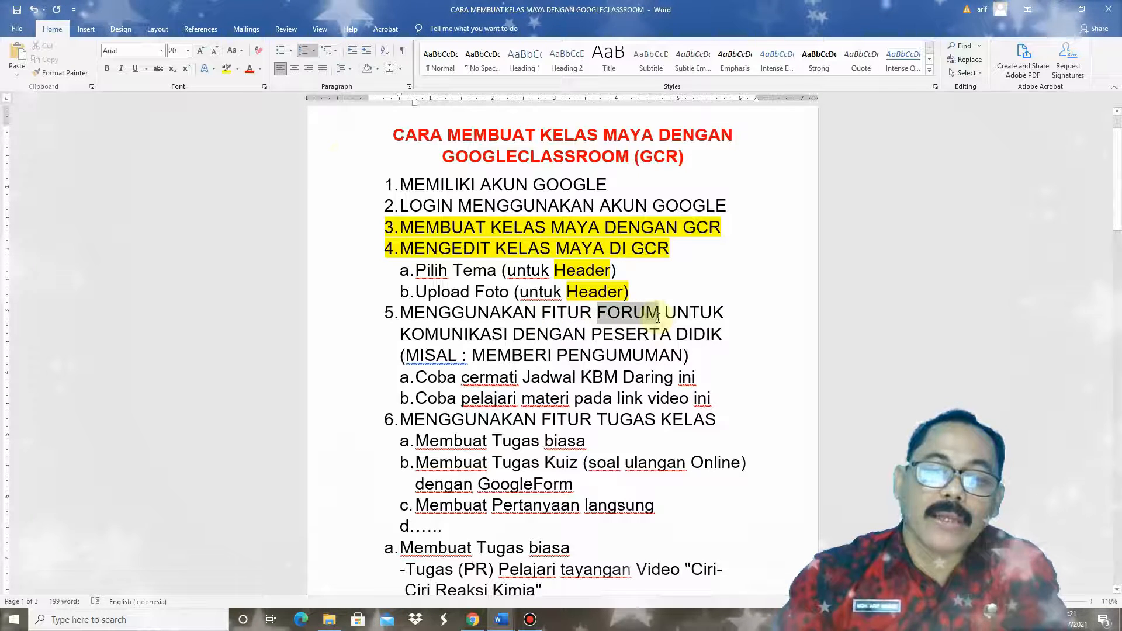
click(227, 68)
- Start a Classroom forum announcement and add the Semester 1 classes Kelas X MIPA-8, MIPA-7, MIPA-6 and MIPA-5 as recipients
click(473, 619)
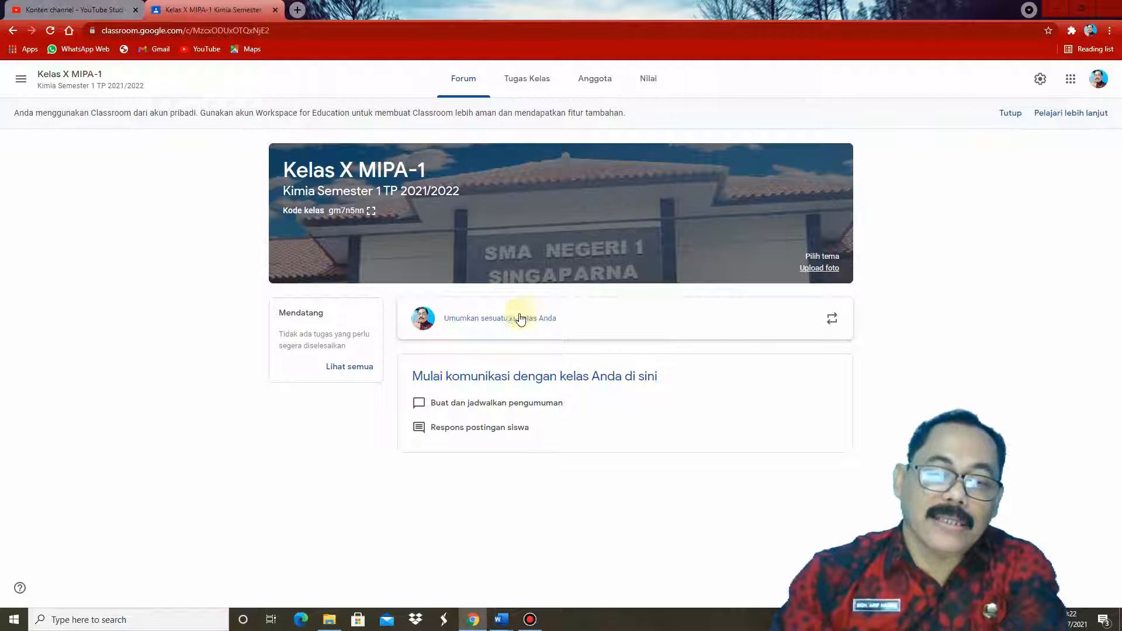
click(495, 322)
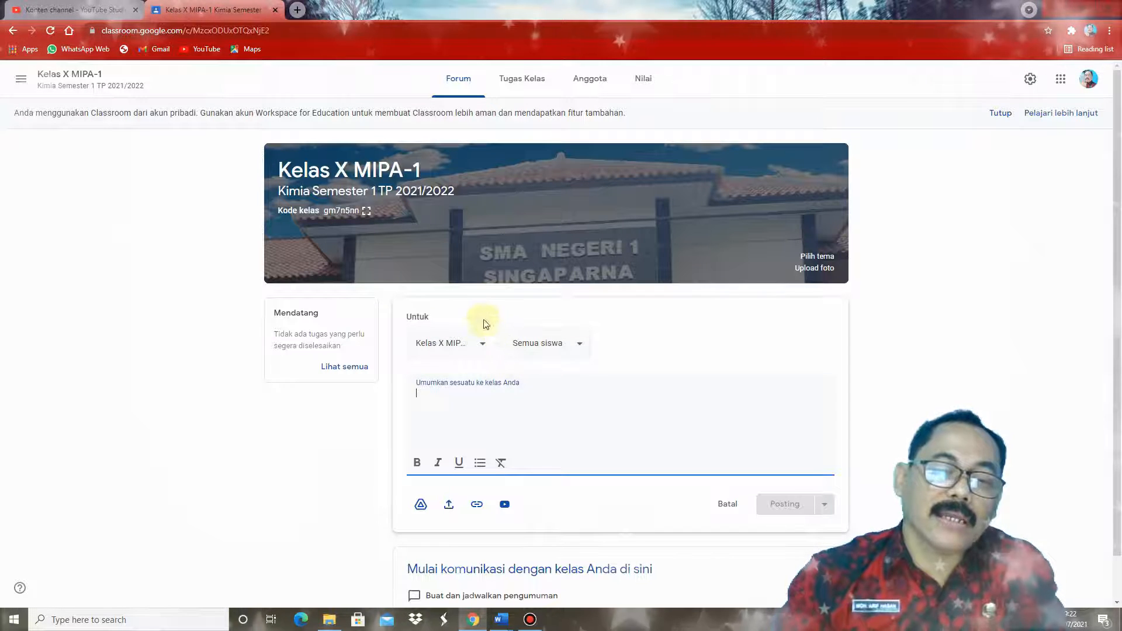
click(484, 346)
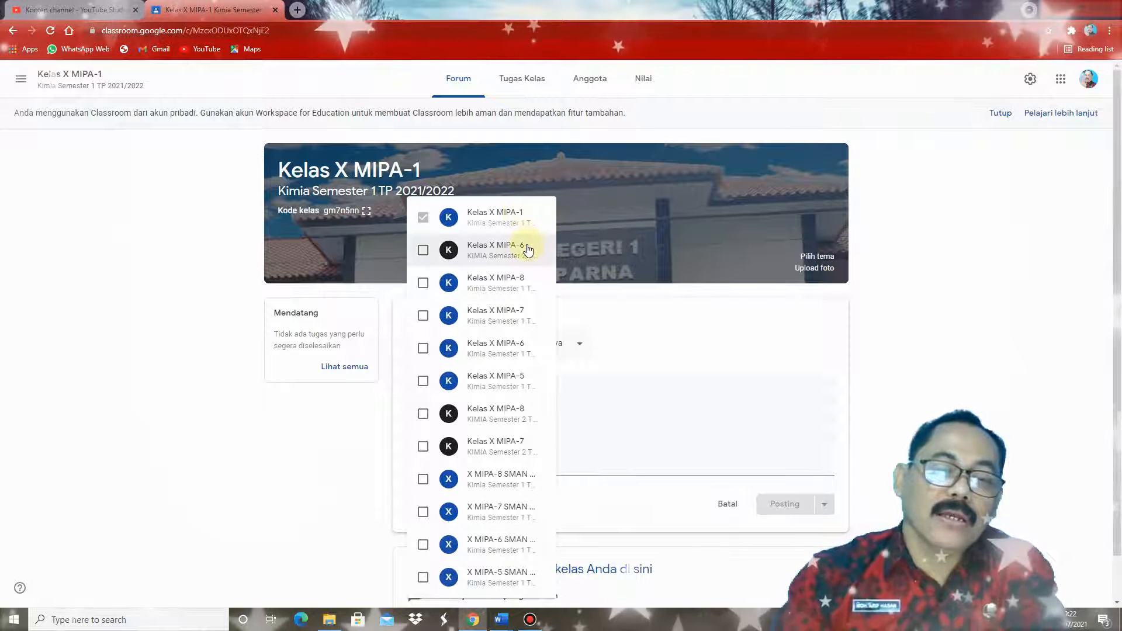
click(424, 251)
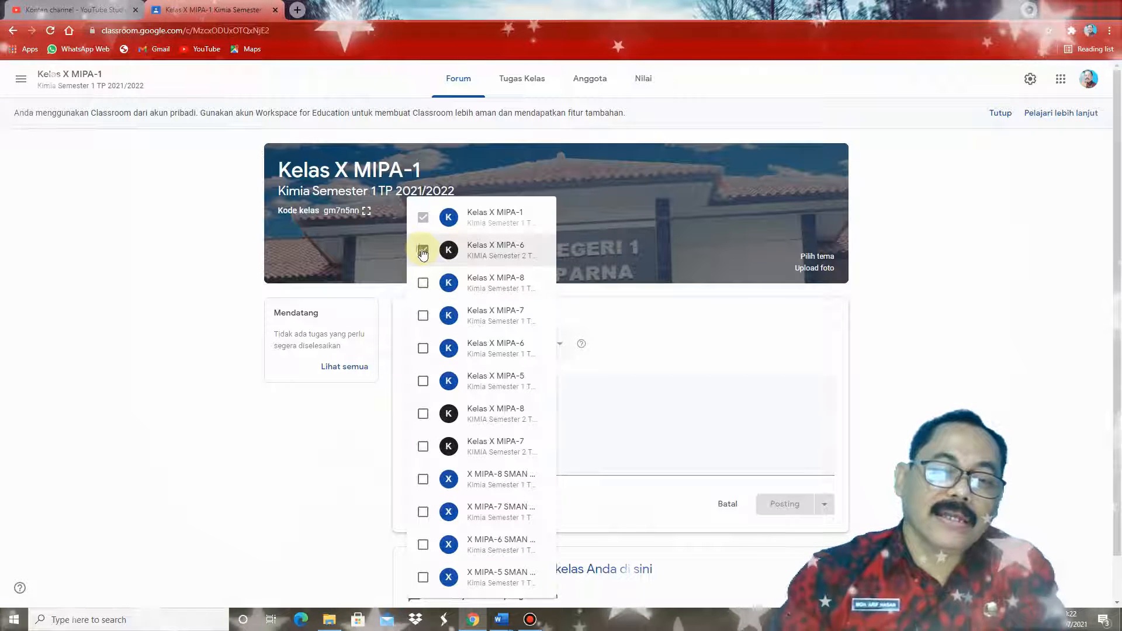
click(438, 257)
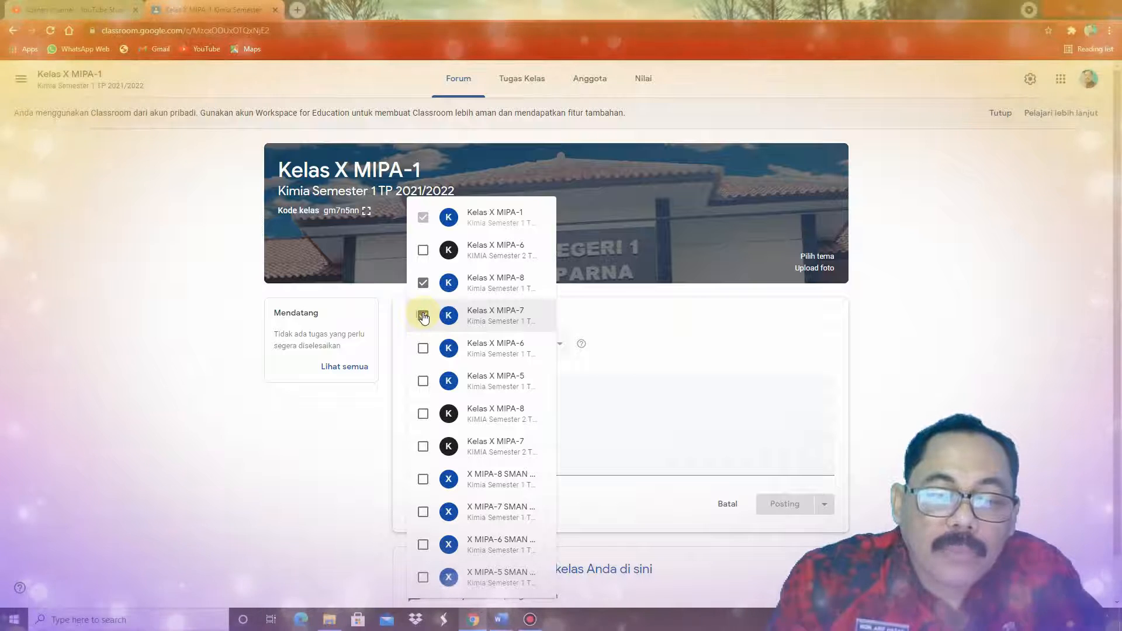
click(424, 316)
click(423, 349)
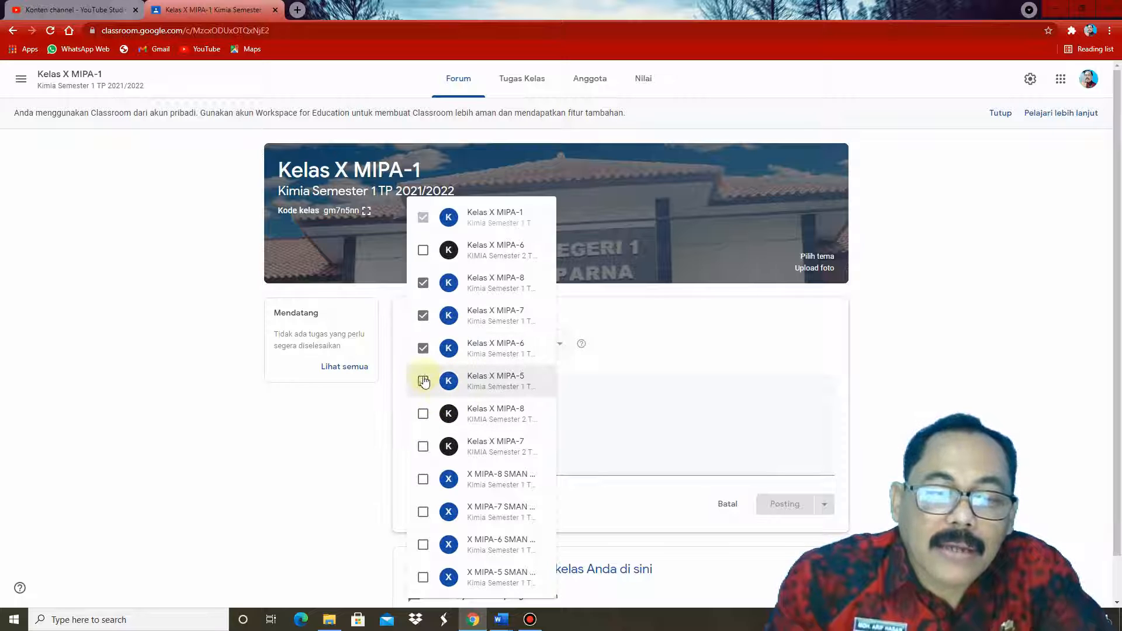
click(423, 382)
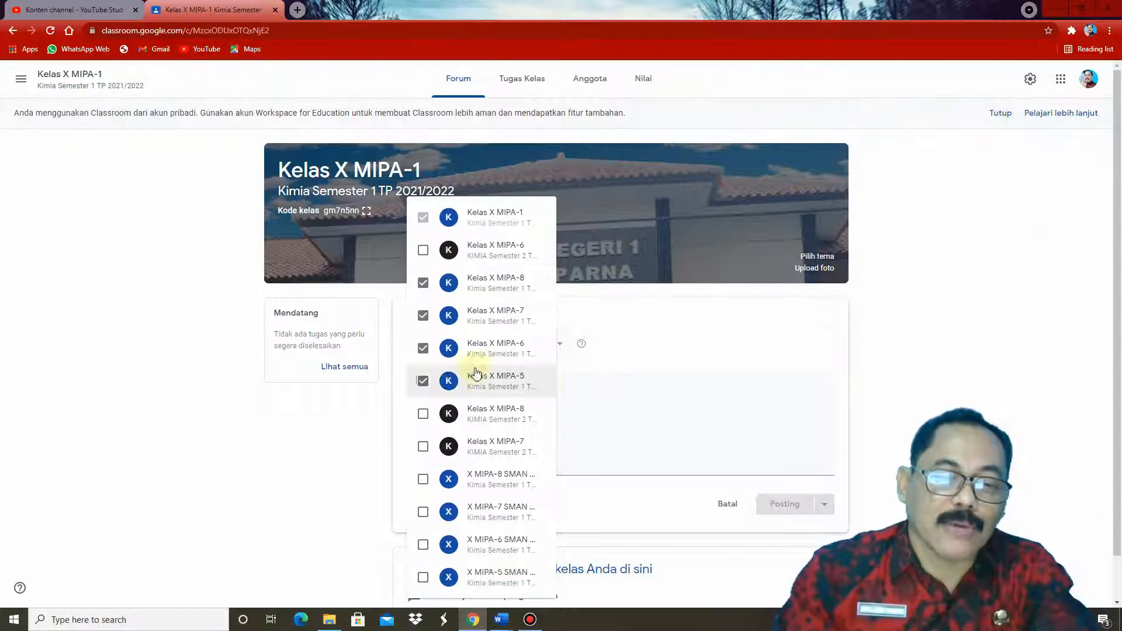
click(606, 386)
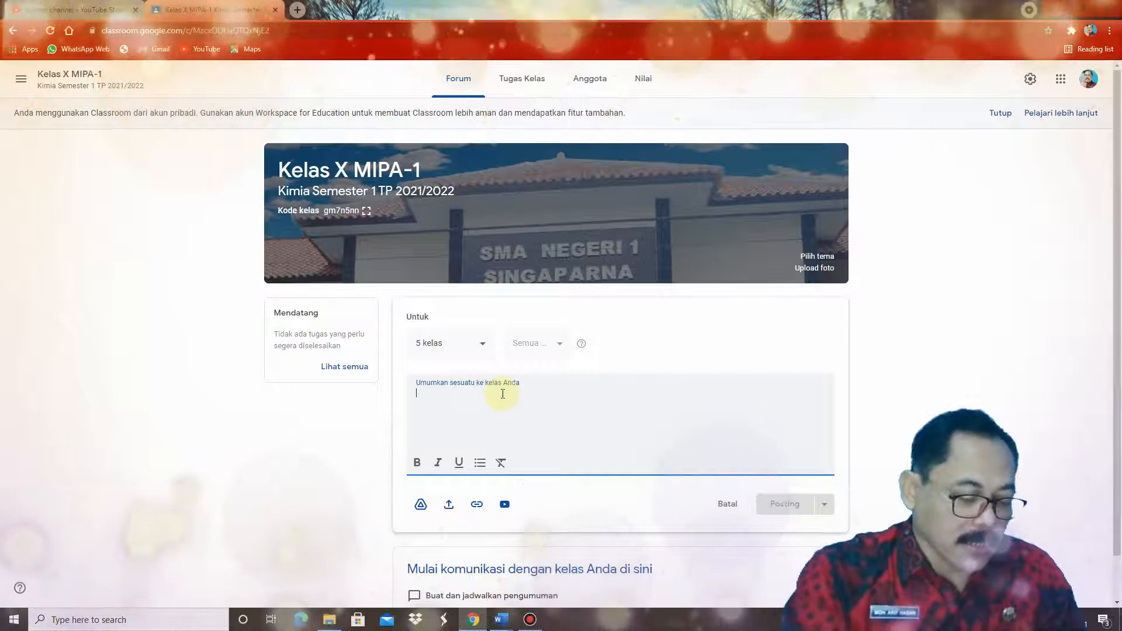
- Write the announcement text "Silahkan lihat jadwal pembelajaran daring pada file ini..."
text(ahkan lihat)
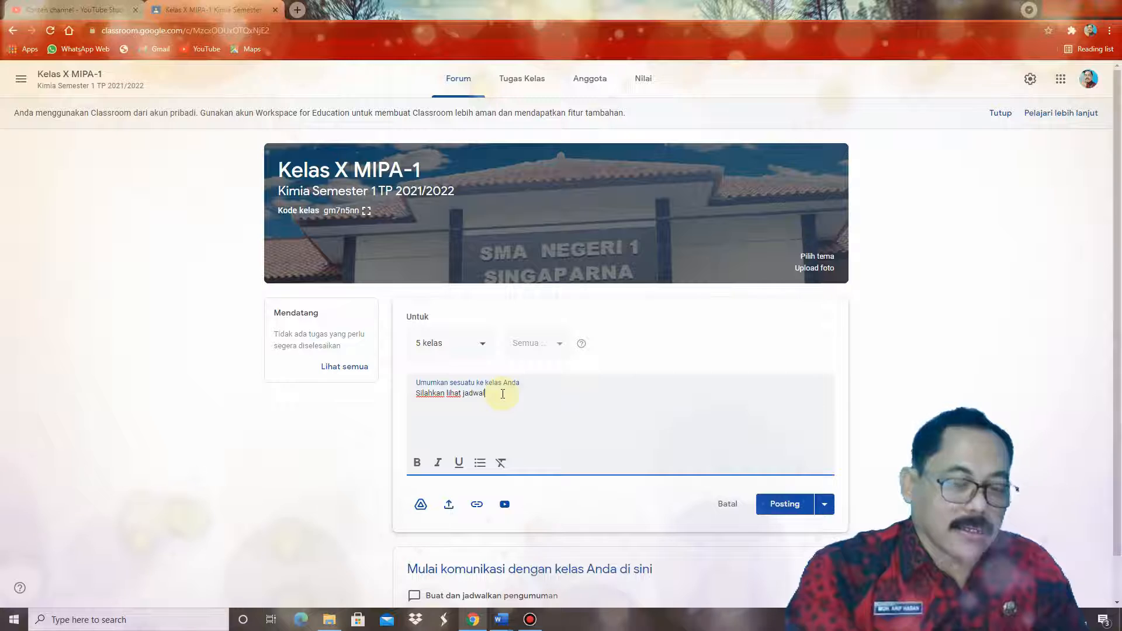
text( jadwal pembelajaran daring p)
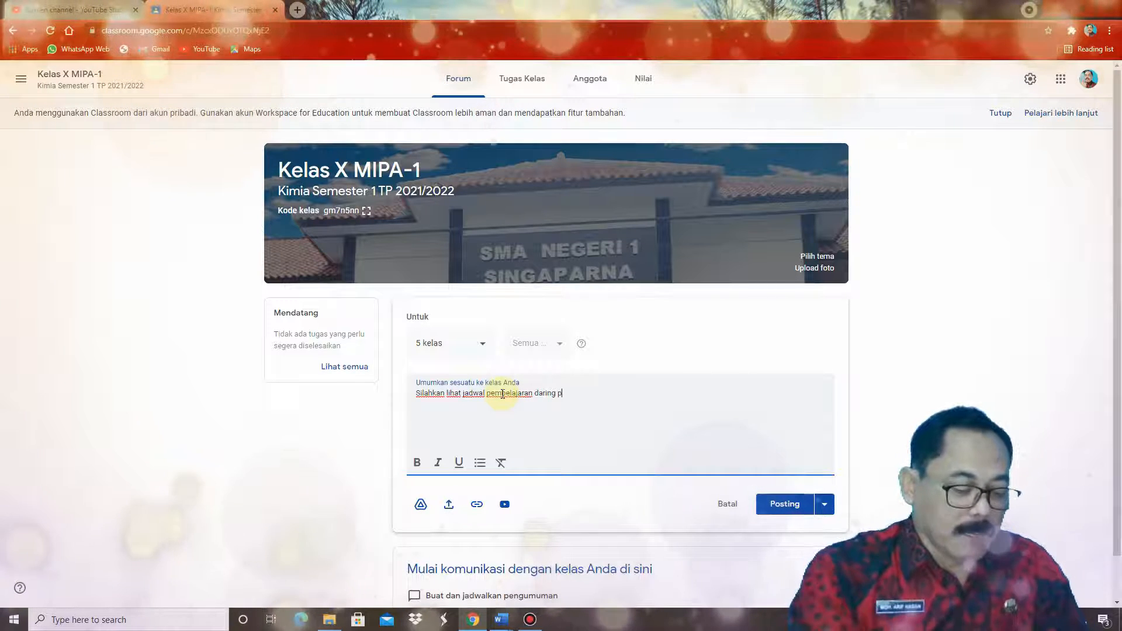
text(ada file ini.)
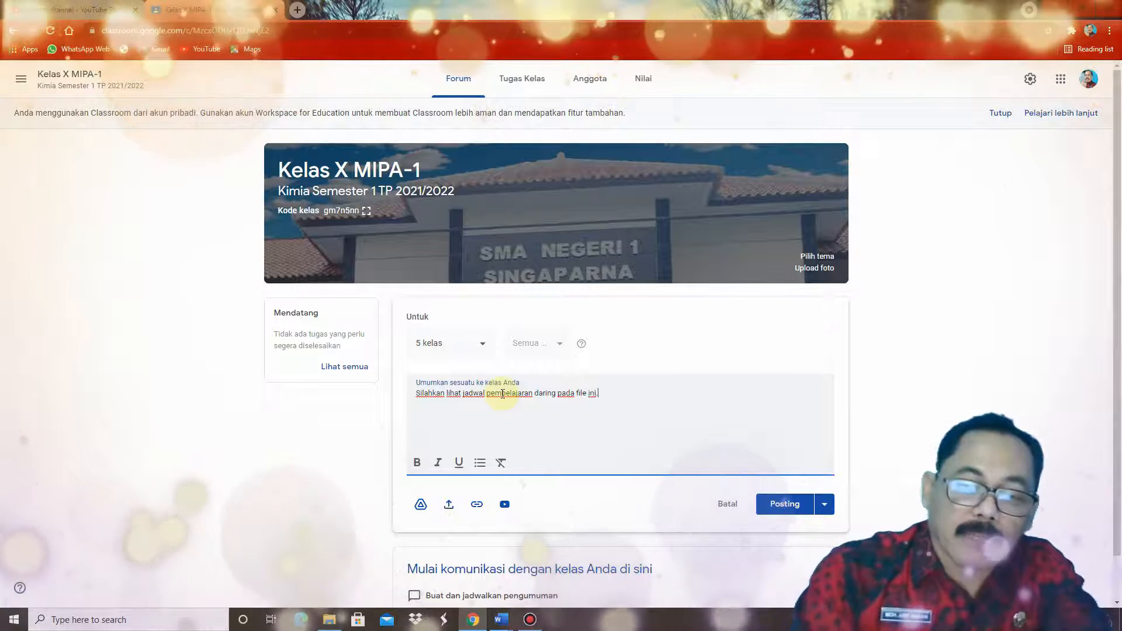
text(..)
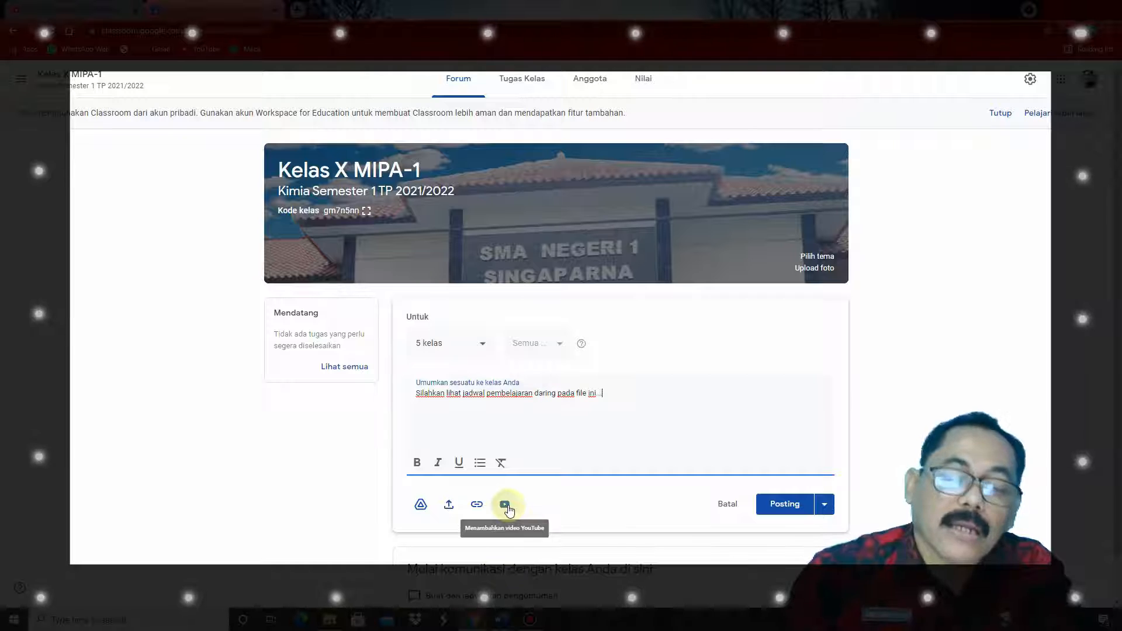
- Switch to the CARA MEMBUAT KELAS outline in Word and select the words KBM Daring ini in sub-item 5a
click(502, 619)
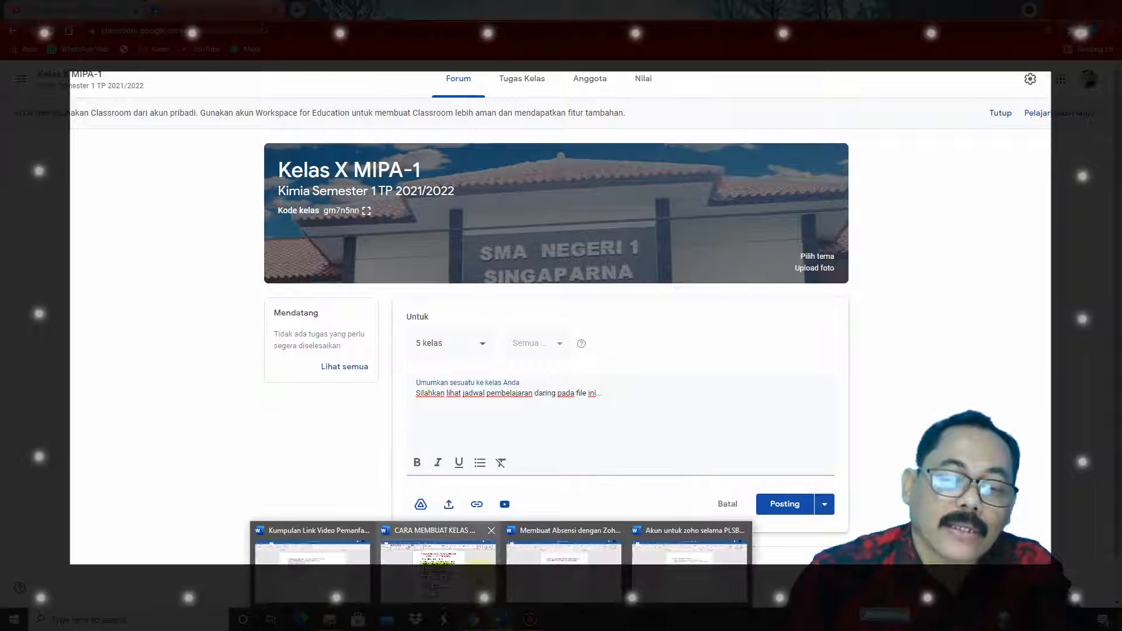
click(468, 566)
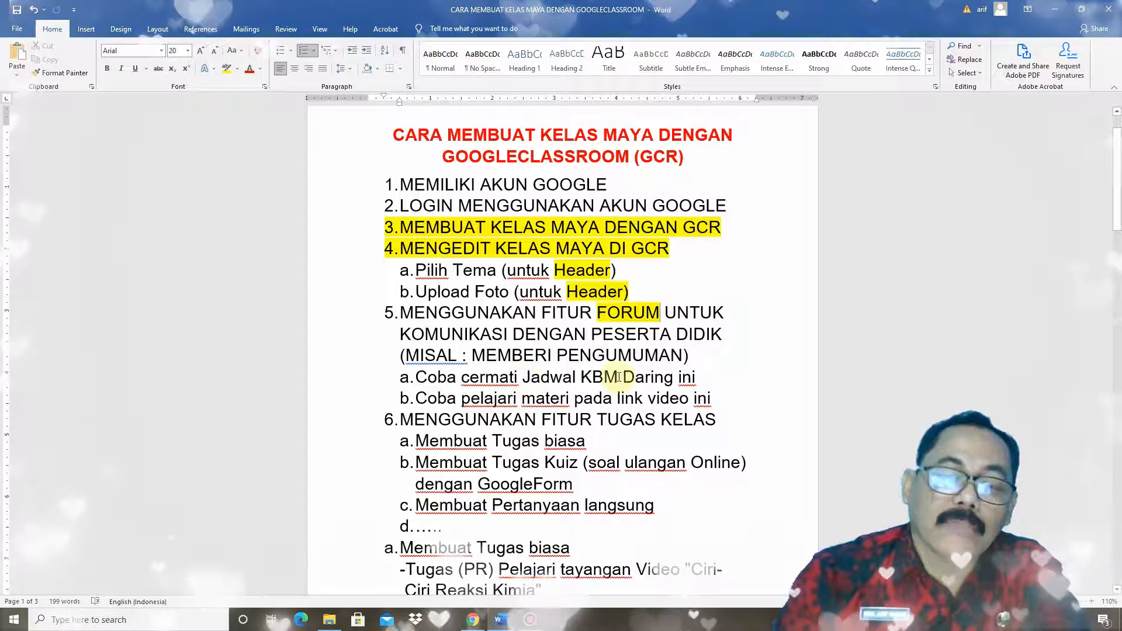
drag(584, 377, 695, 377)
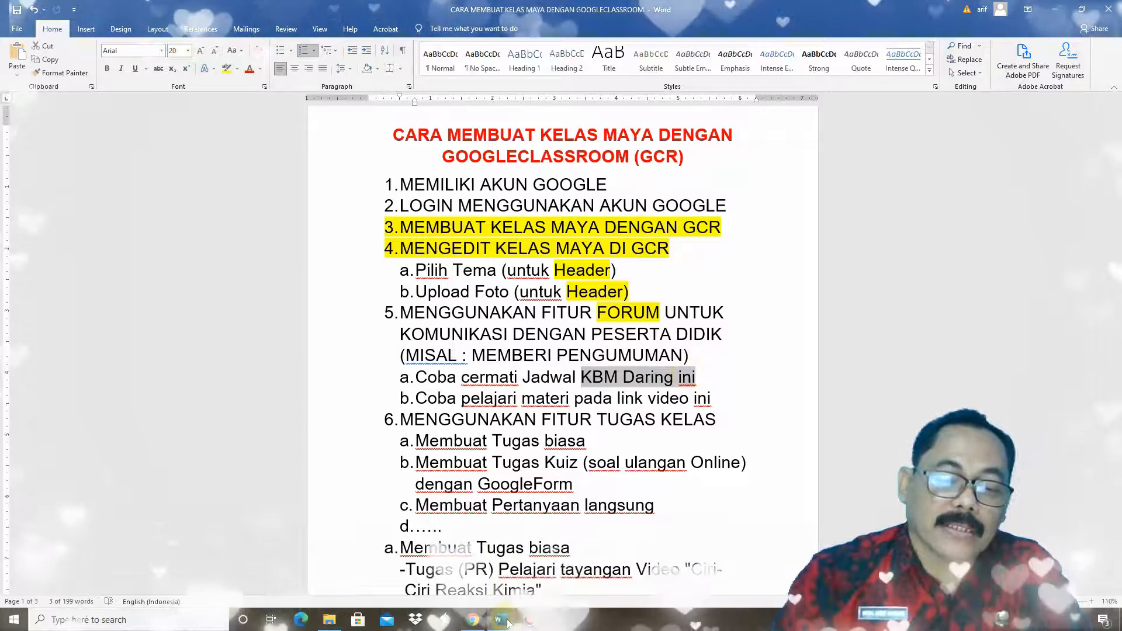
- Return to Google Classroom, attach Jadwal KBM Daring X smt 1 20212022.pdf from the Adm Kim KBM 2021 folder to the announcement and post it
mouse_move(501, 614)
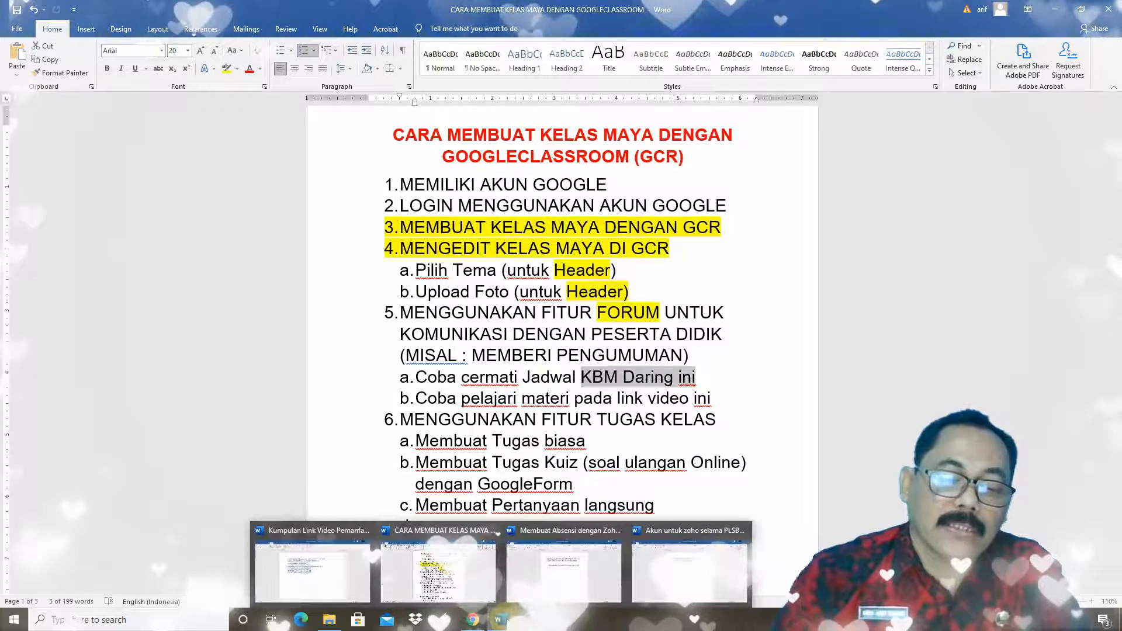
click(475, 620)
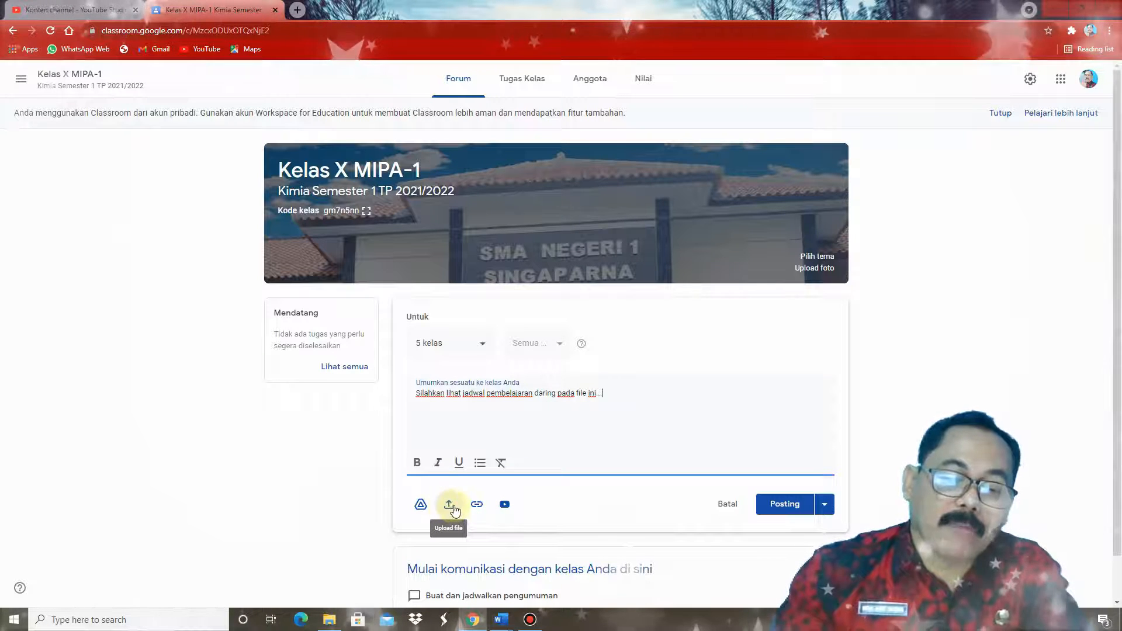
click(455, 506)
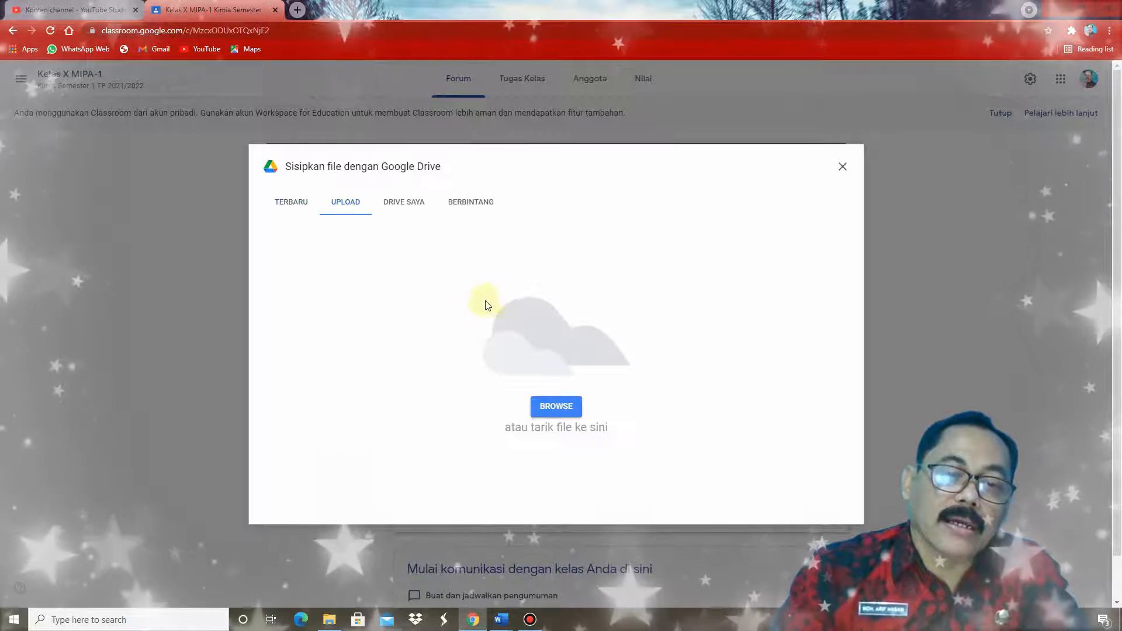
click(564, 407)
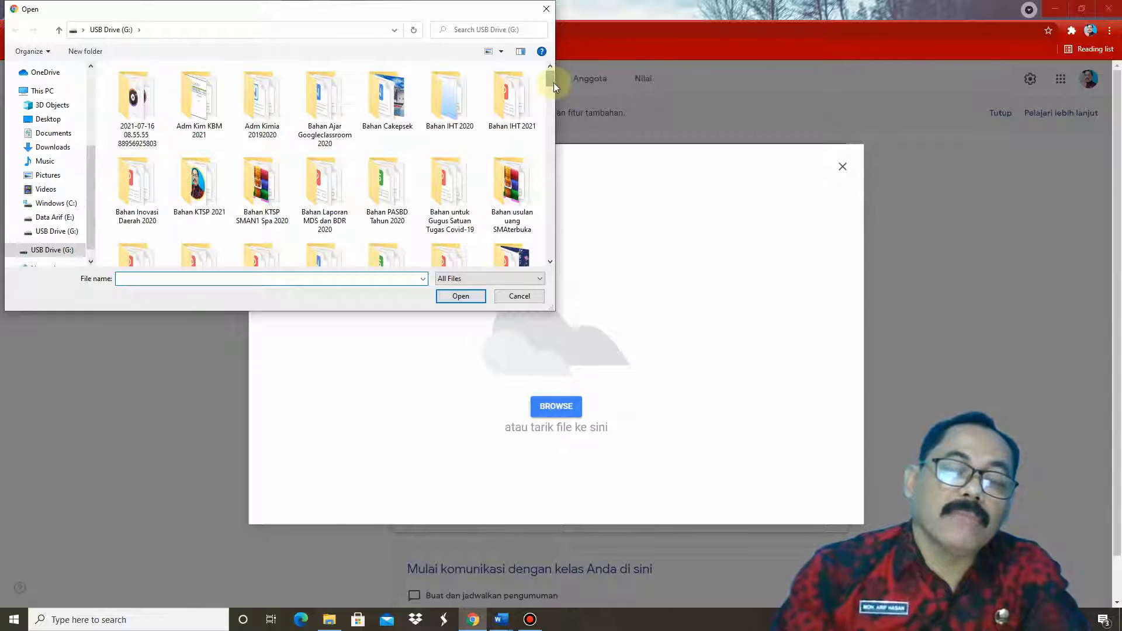
double_click(206, 137)
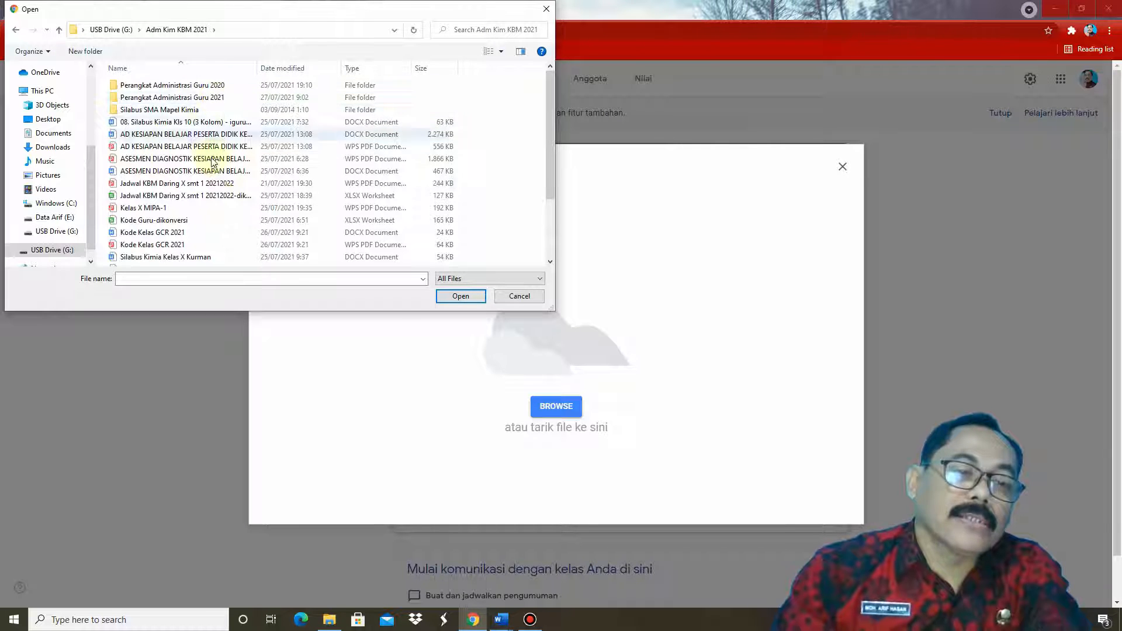
click(200, 188)
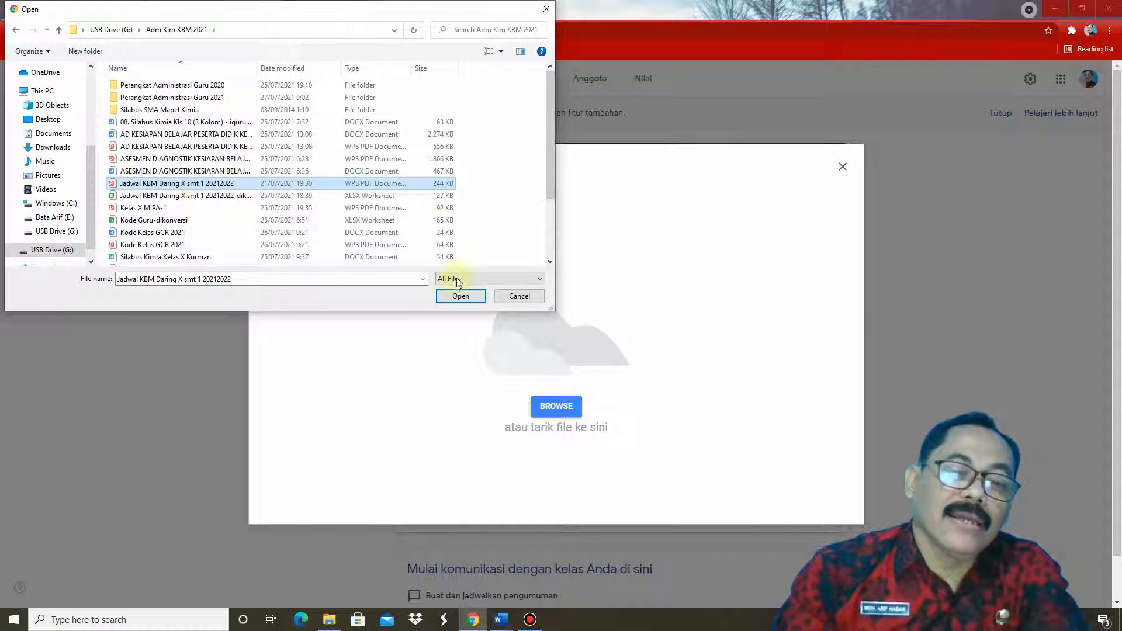
click(459, 297)
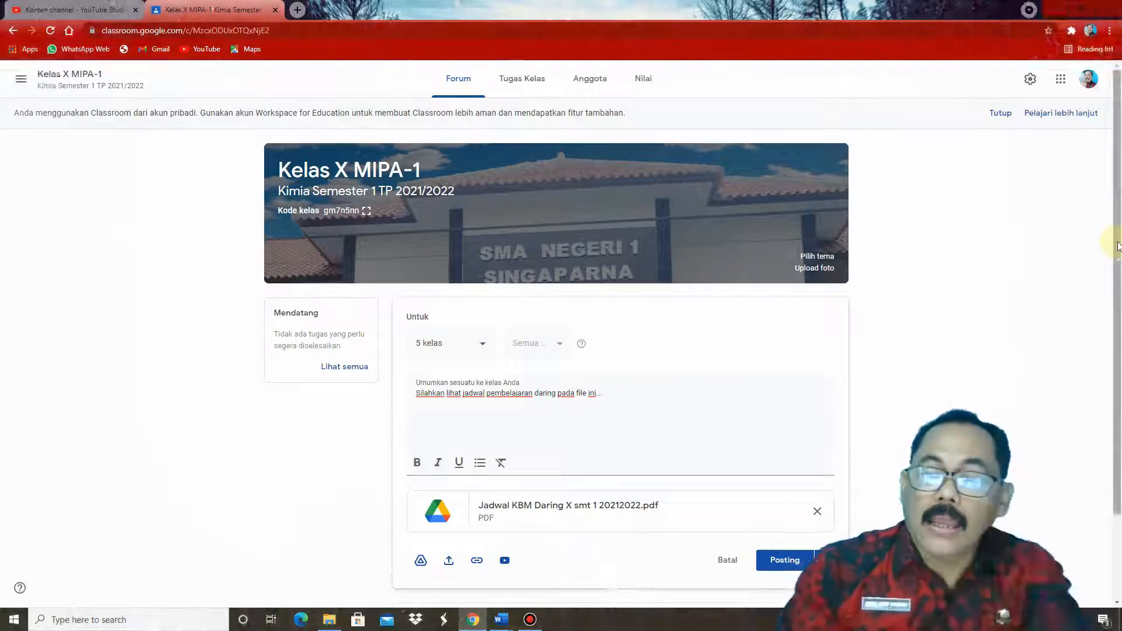
drag(1118, 246, 1114, 370)
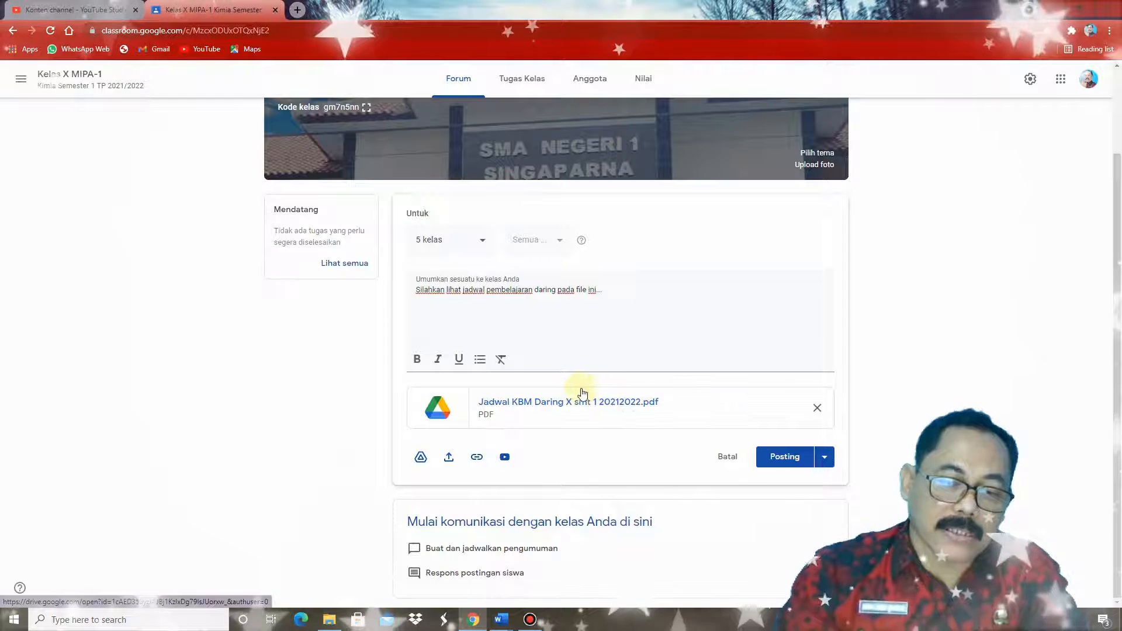
click(787, 457)
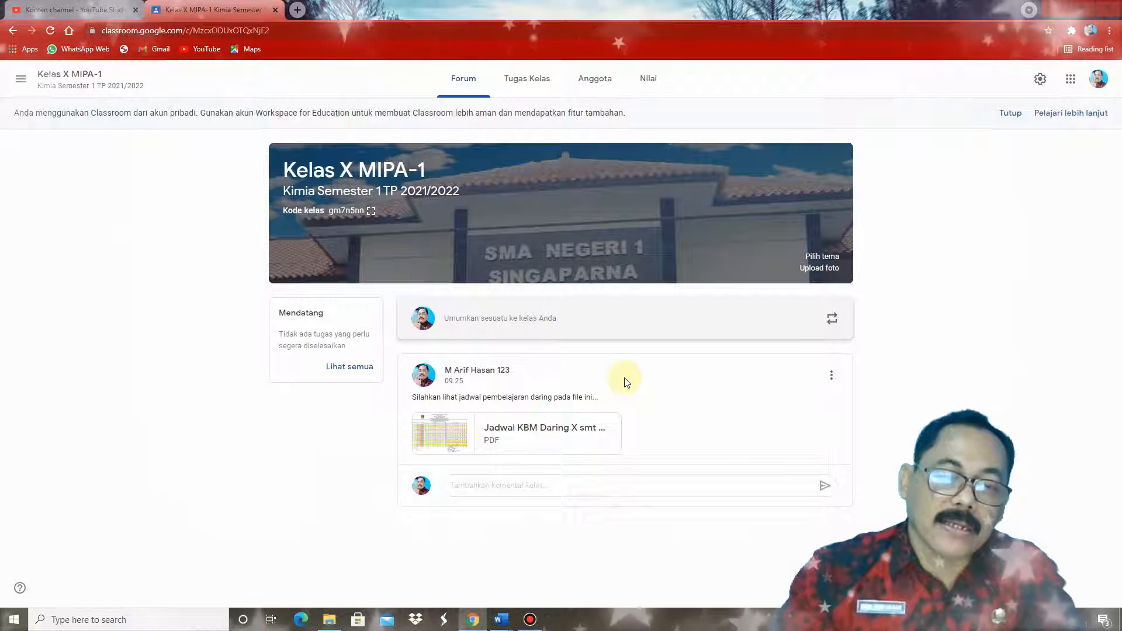
- Start a new forum announcement with the text "Coba pelajari matari kimia pada video pembelajaran dibawah ini"
click(544, 320)
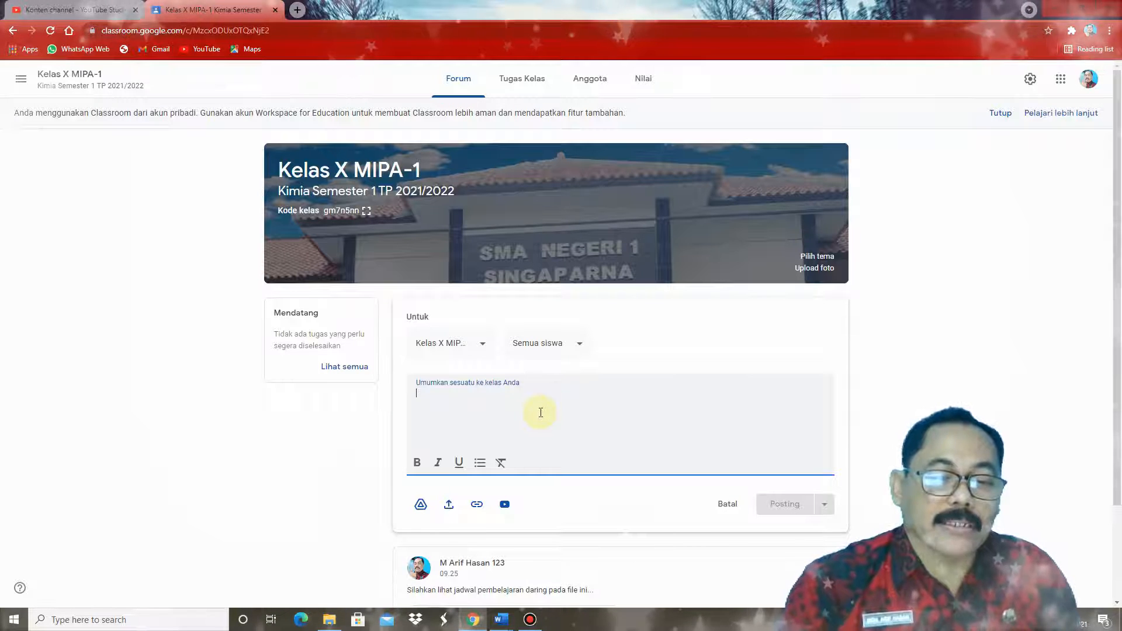
text(Coba pelajari matari kimia pada video pembelajaran dibawah ini)
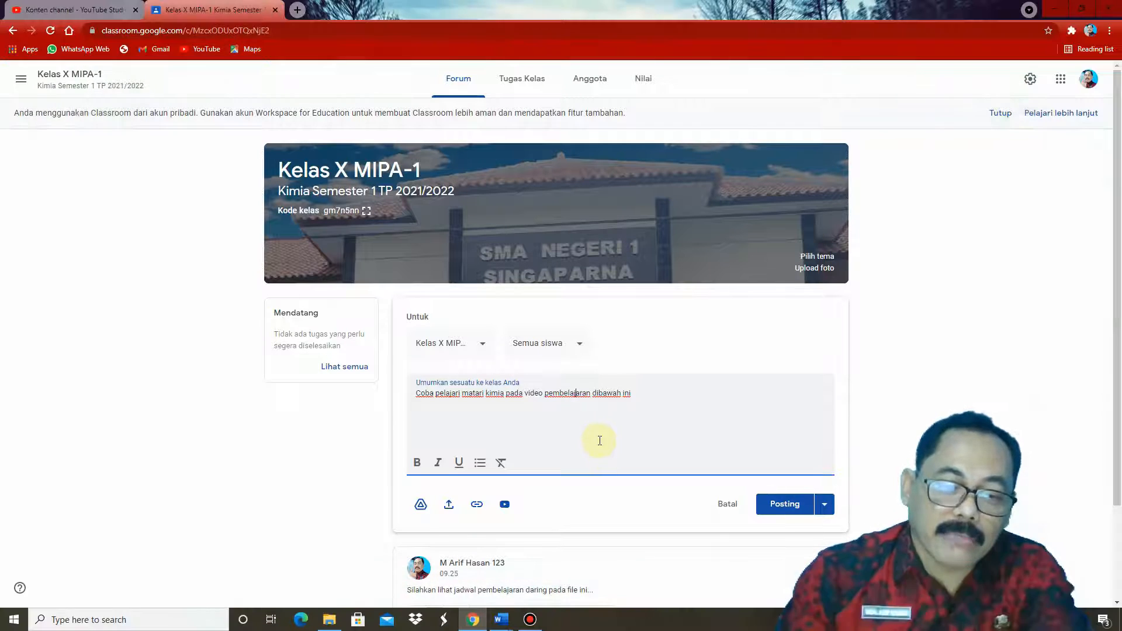
- Switch to YouTube Studio, log back in to the channel and open the CIRI-CIRI REAKSI KIMIA video on YouTube
click(116, 16)
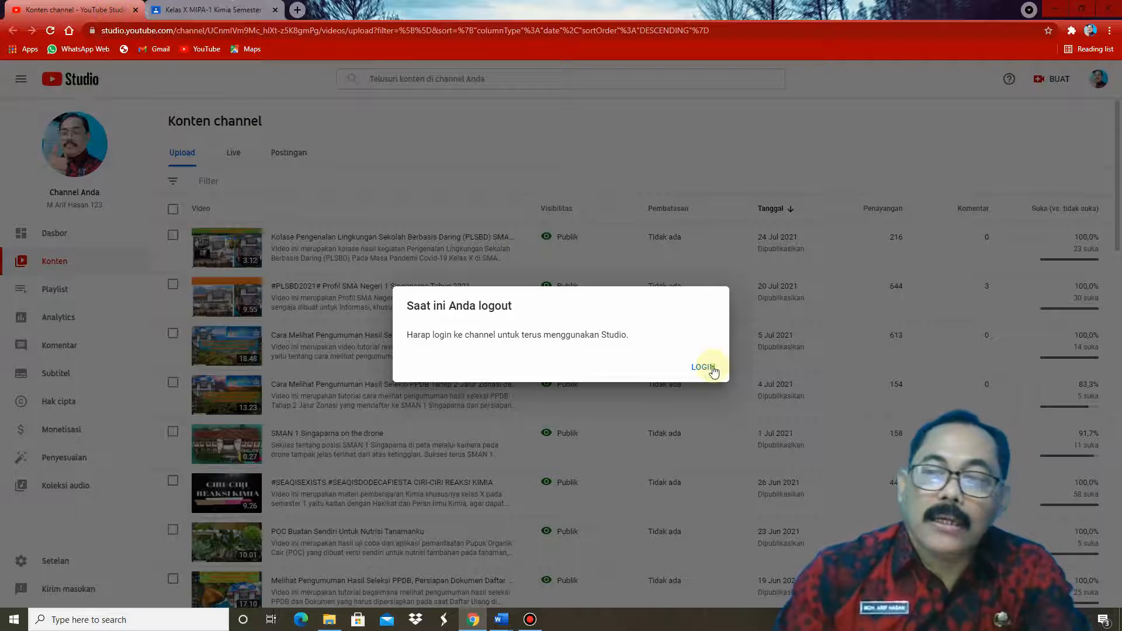
click(703, 367)
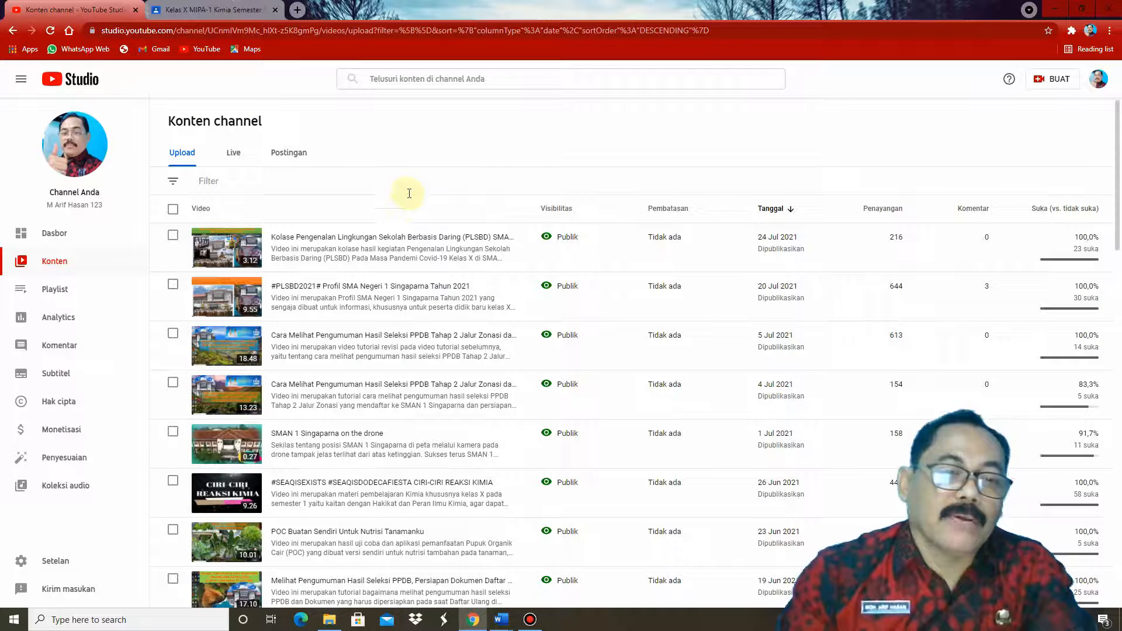
drag(1118, 206, 1119, 237)
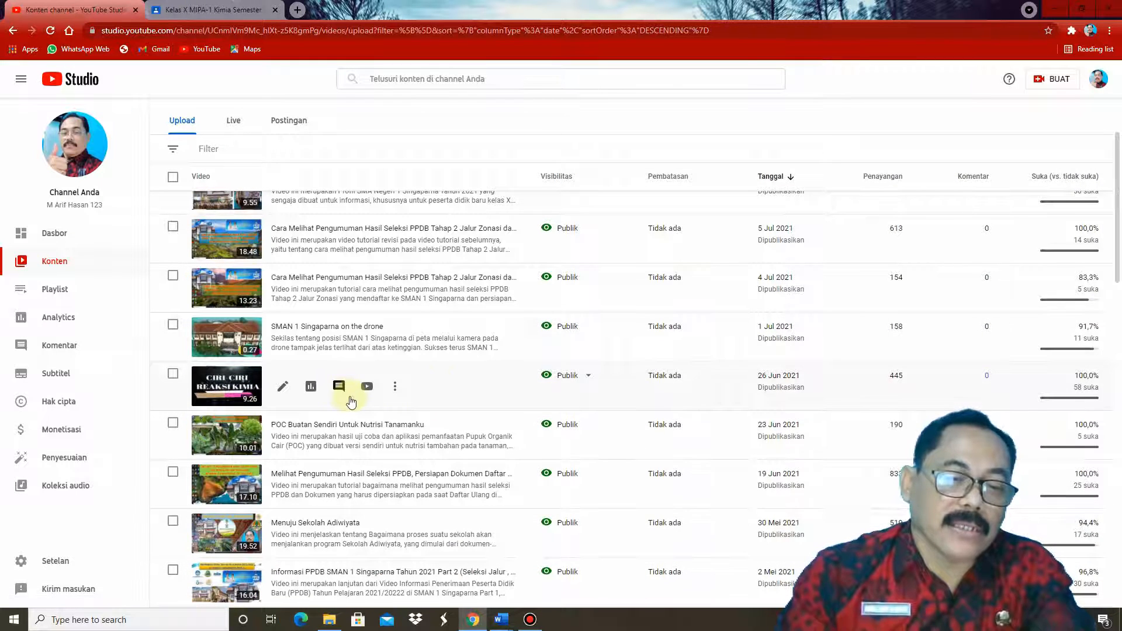
click(368, 389)
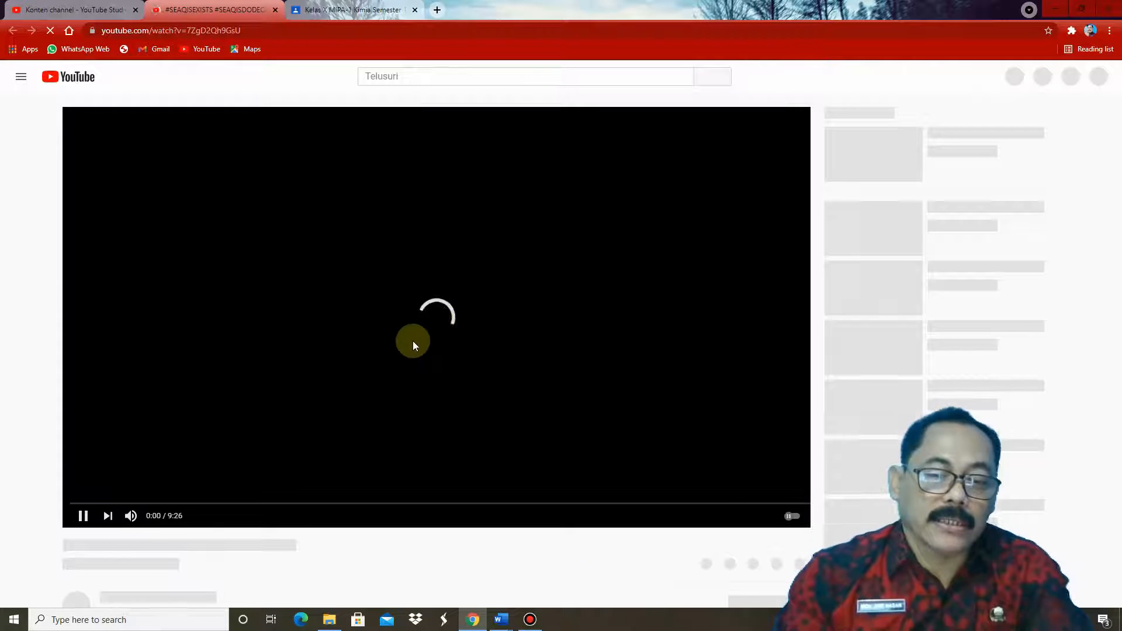
- Pause the CIRI-CIRI REAKSI KIMIA video and copy its web address
click(246, 31)
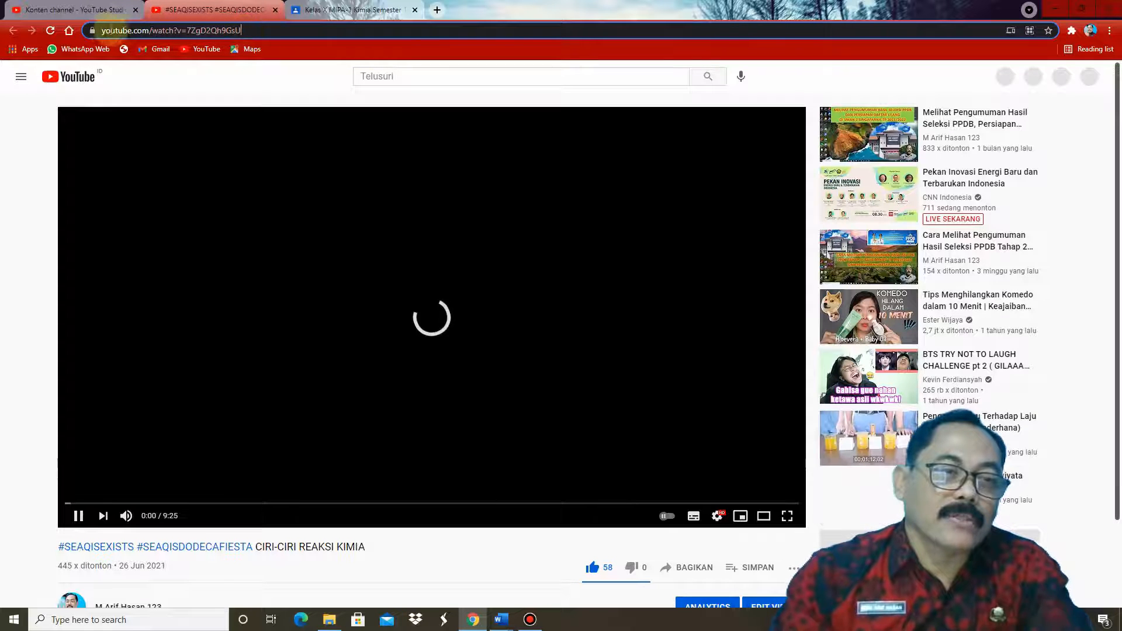
click(448, 325)
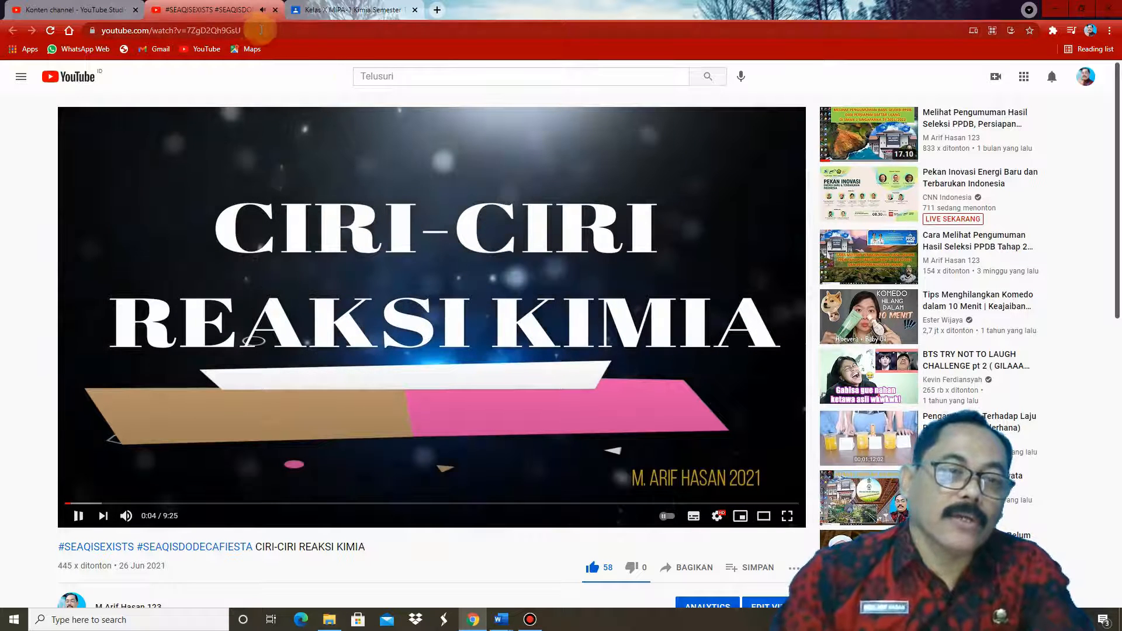
click(257, 30)
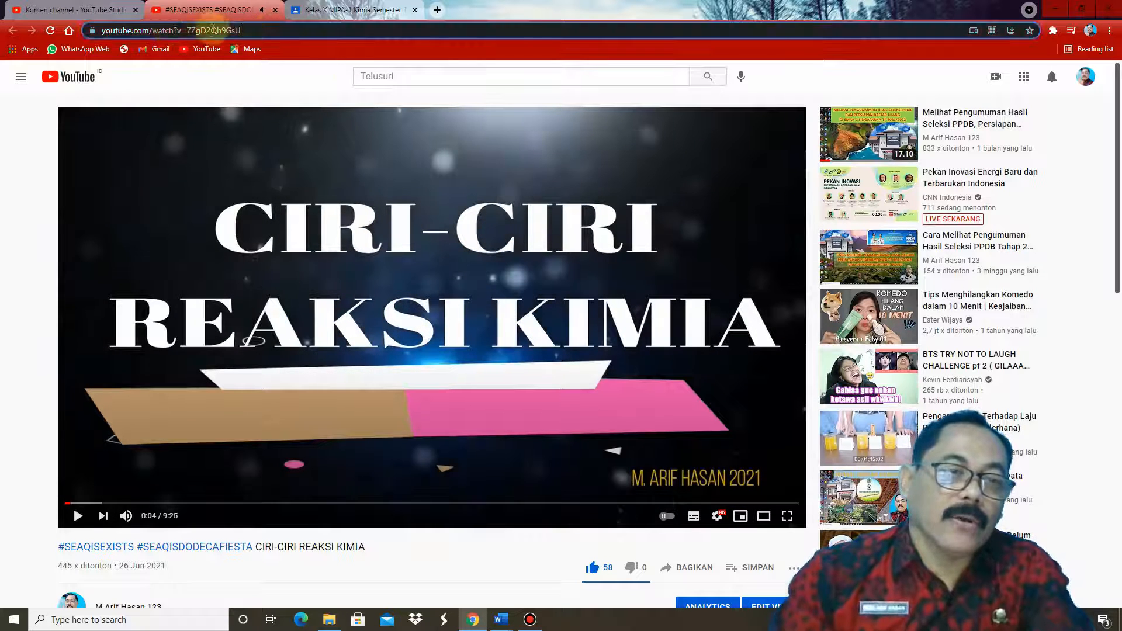
right_click(126, 32)
click(159, 109)
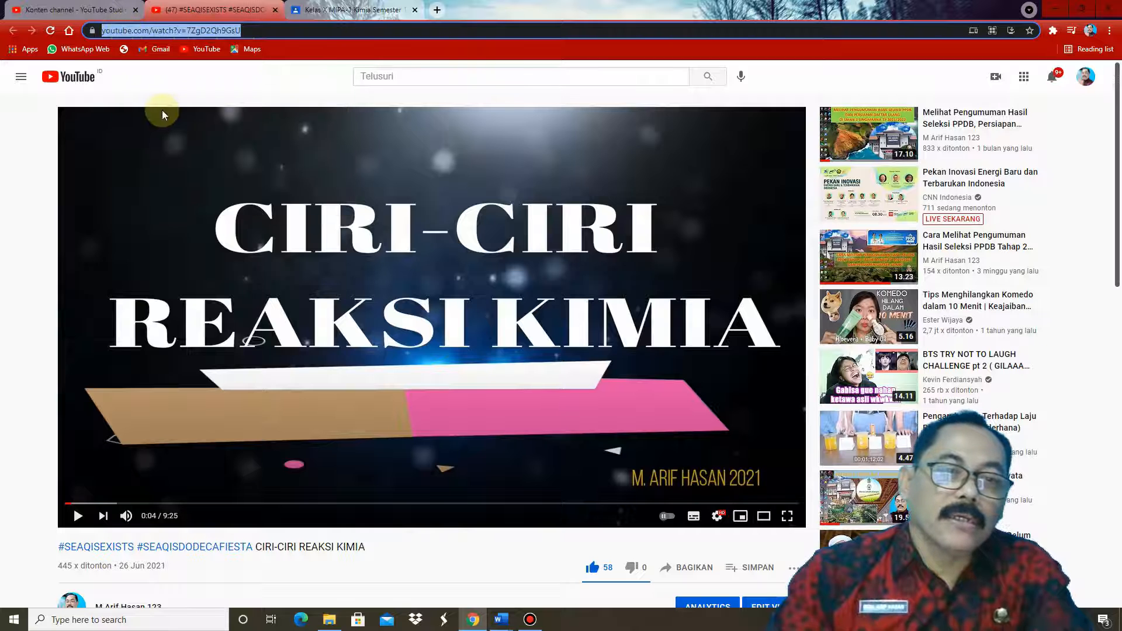
- Return to the Classroom announcement and attach the YouTube video using its copied URL
click(317, 10)
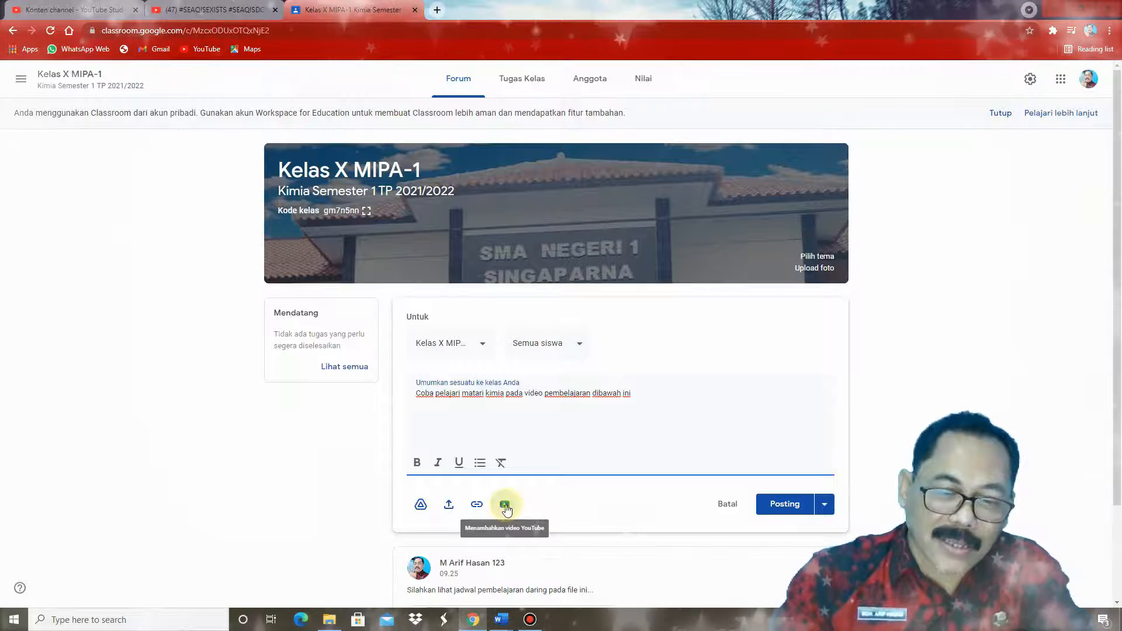
click(505, 506)
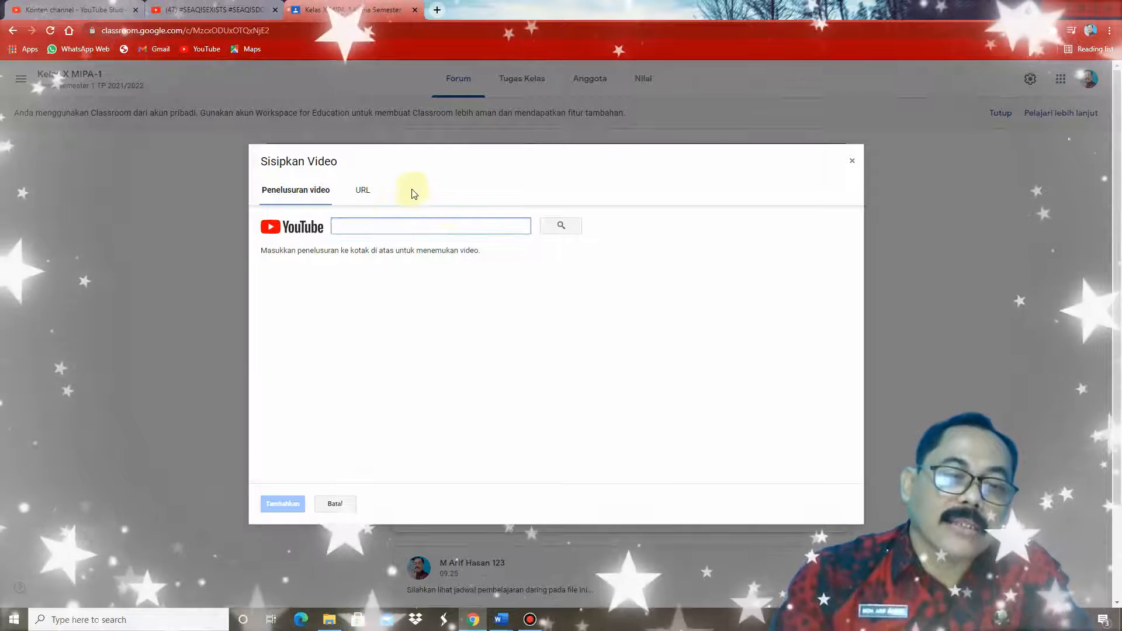
click(361, 192)
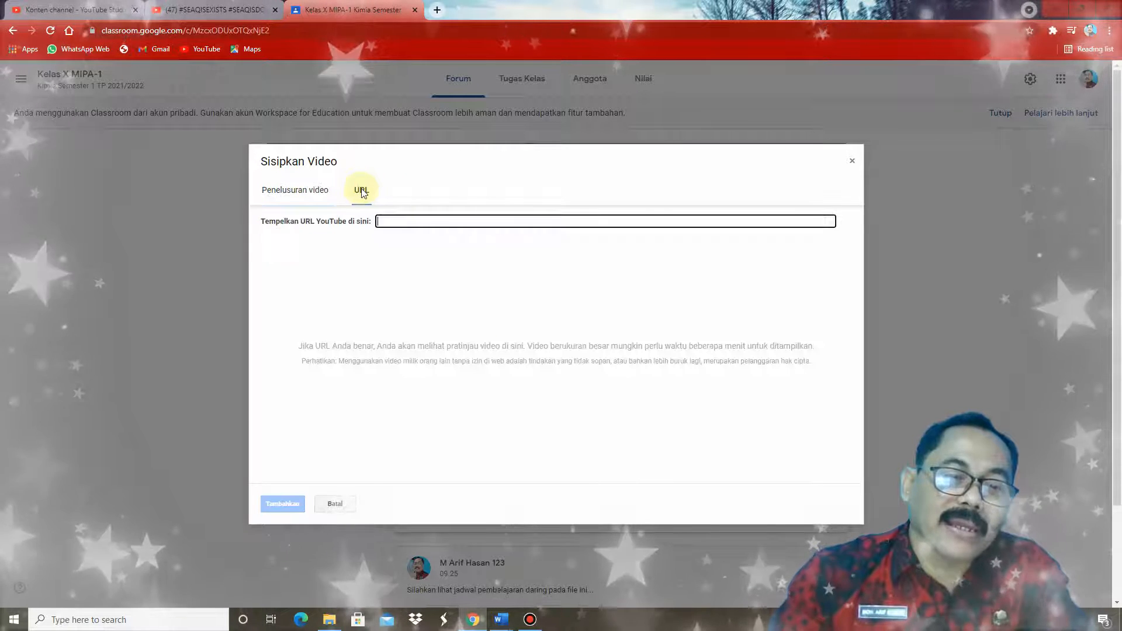
right_click(398, 222)
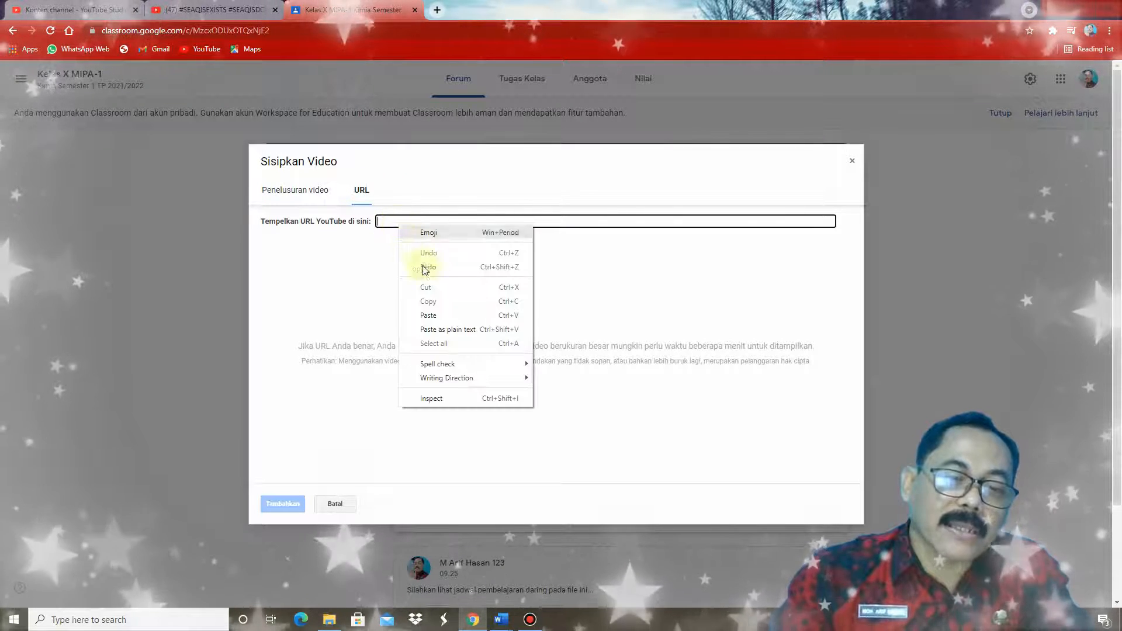
click(428, 315)
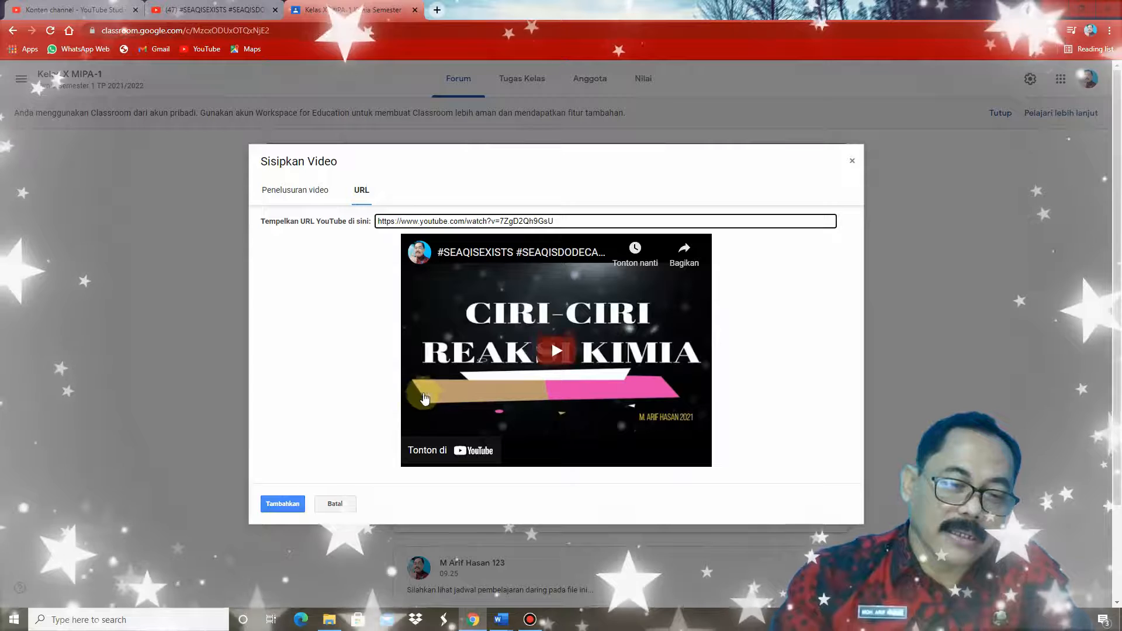
click(283, 503)
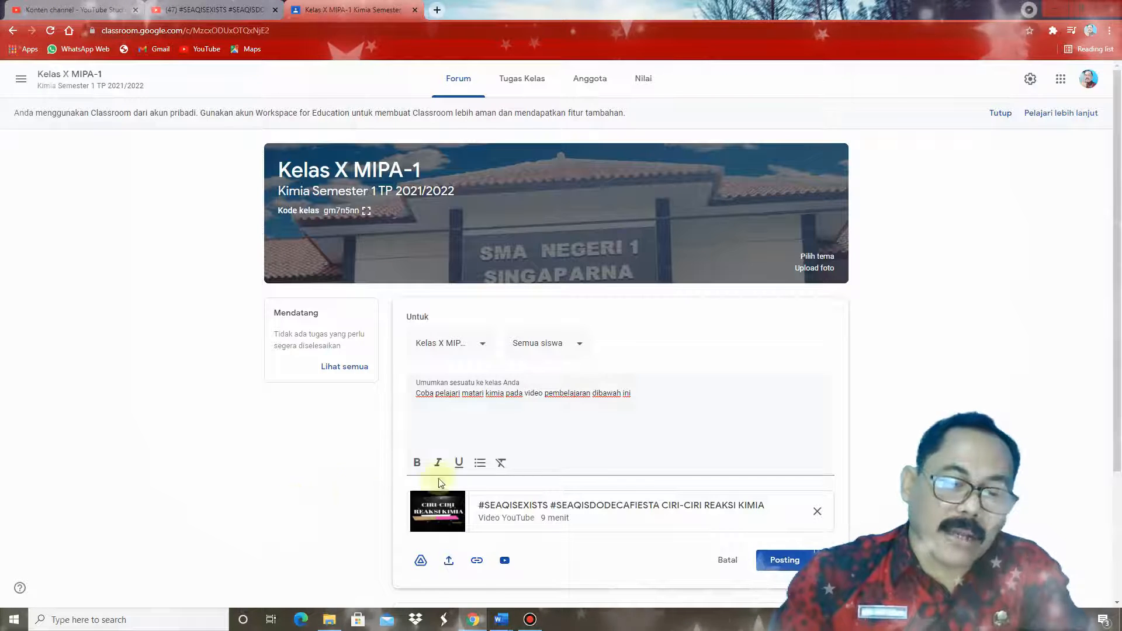
- Add the Semester 1 classes Kelas X MIPA-8, MIPA-7, MIPA-6 and MIPA-5 as recipients and post the video announcement
scroll(1109, 263, down, 2)
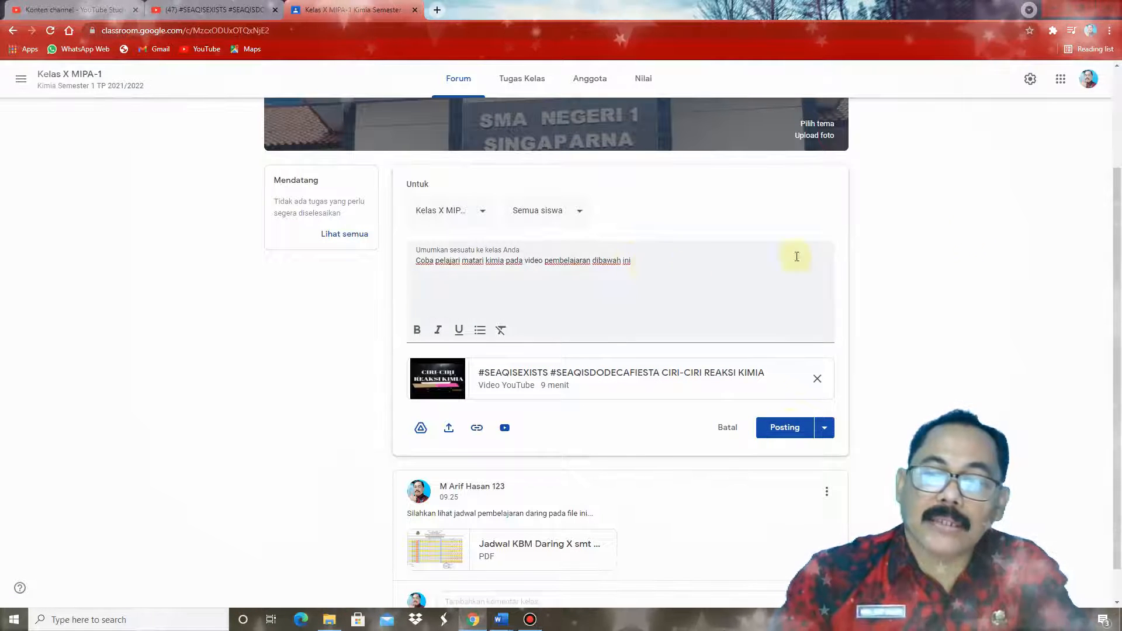
click(483, 213)
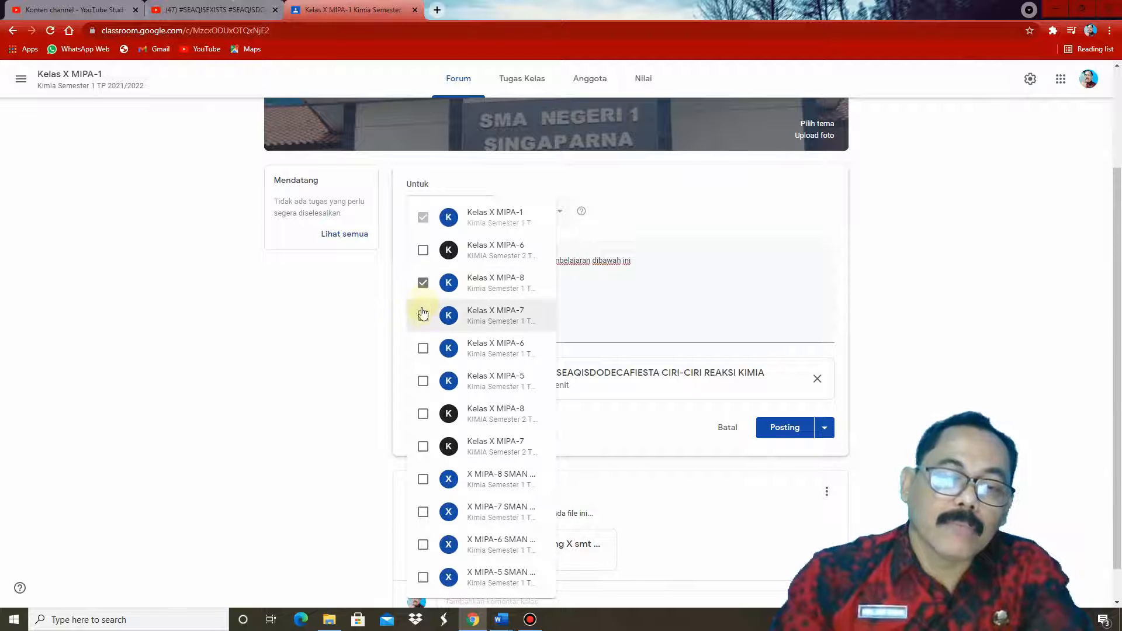
click(423, 381)
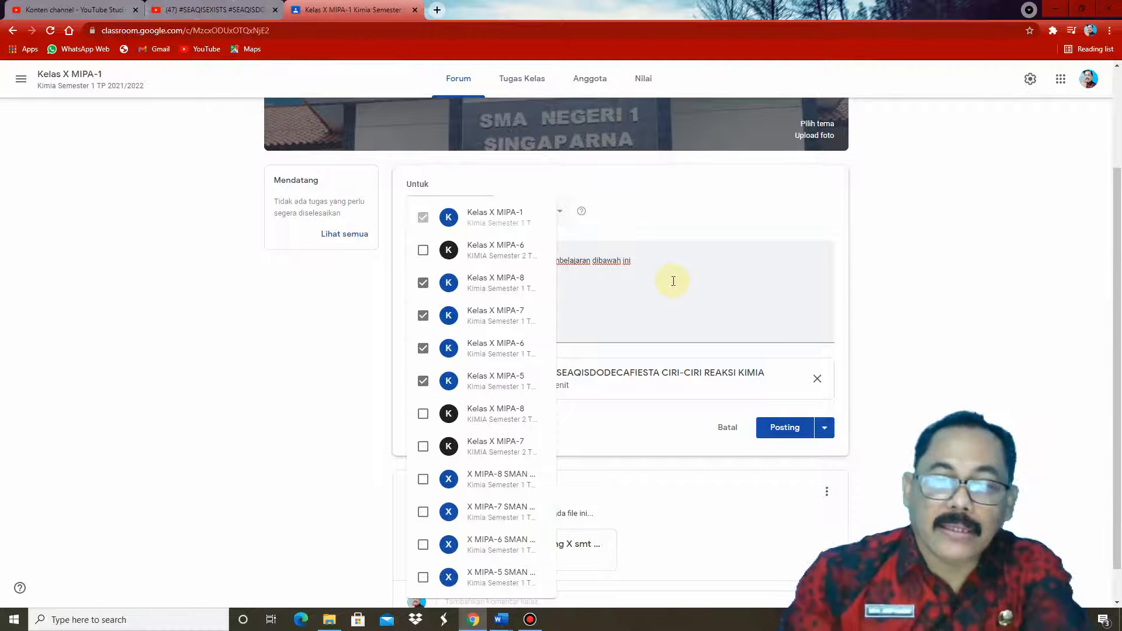
click(790, 433)
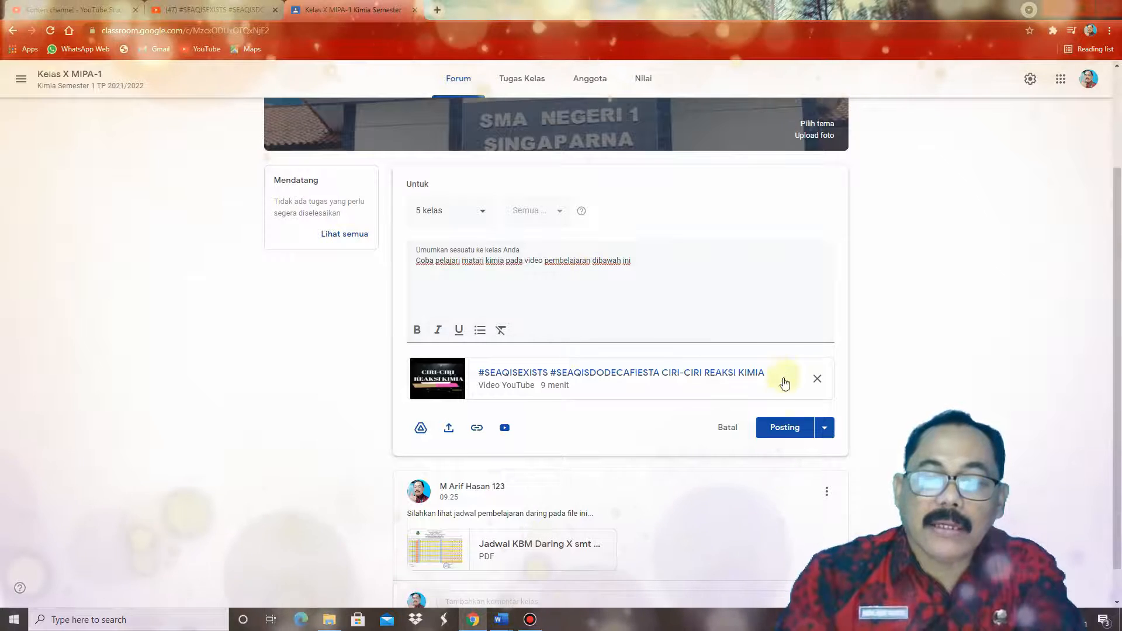
click(777, 430)
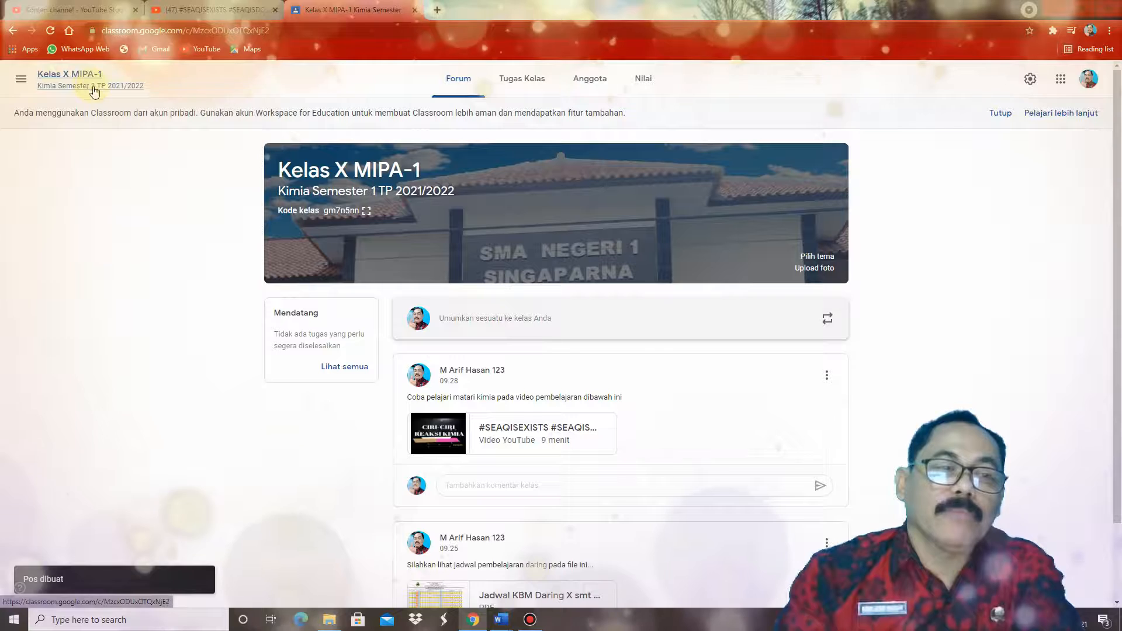
- Check the Semester 1 forums of Kelas X MIPA-8 and Kelas X MIPA-7 for the two shared announcements
click(22, 82)
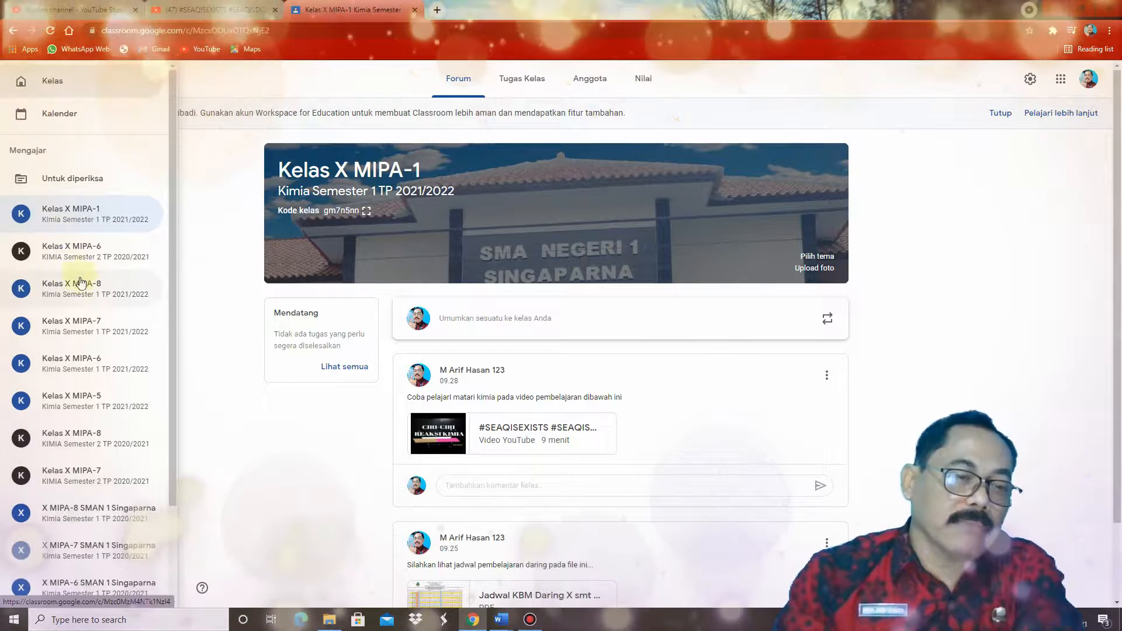
click(79, 297)
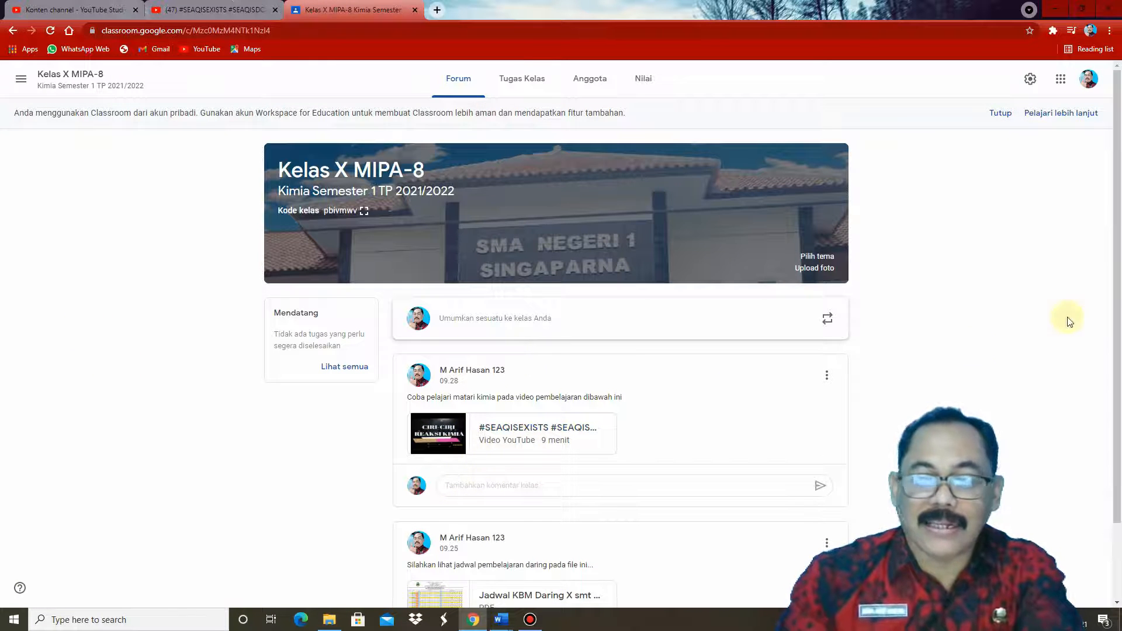
drag(1117, 266, 1109, 358)
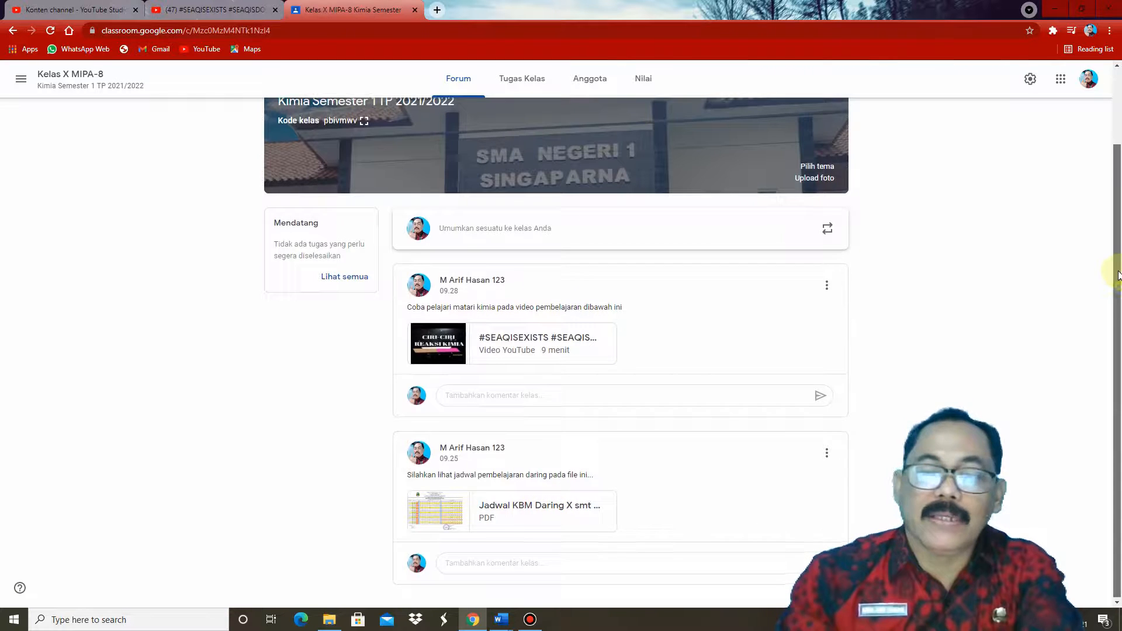
drag(1115, 271, 1115, 226)
click(21, 81)
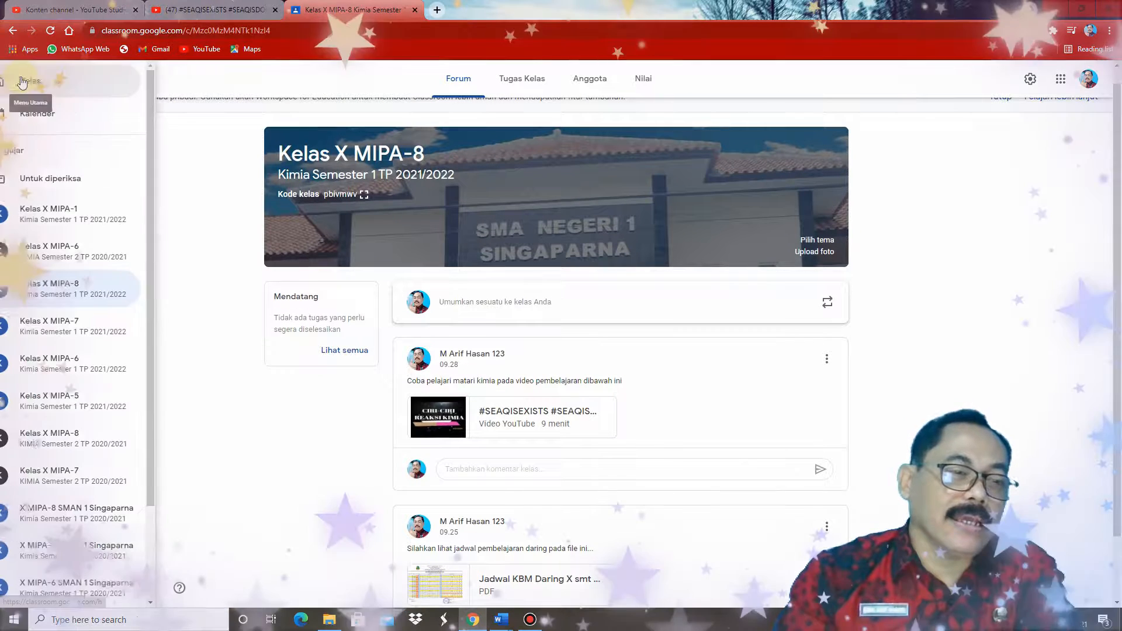
click(71, 326)
drag(1120, 218, 1117, 344)
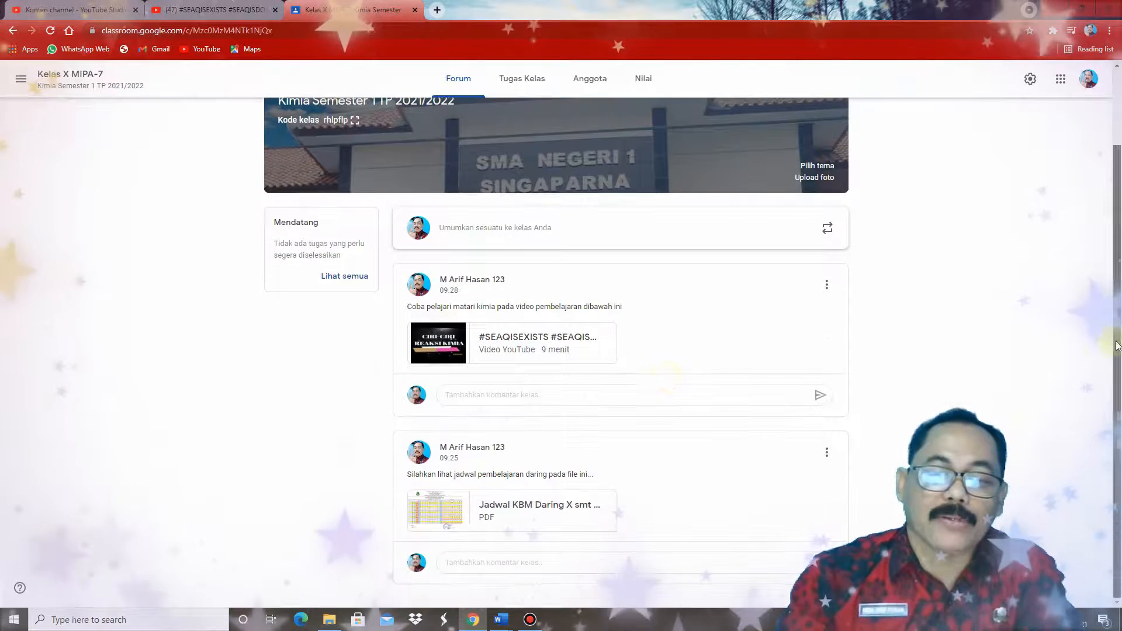
drag(1117, 258, 1121, 166)
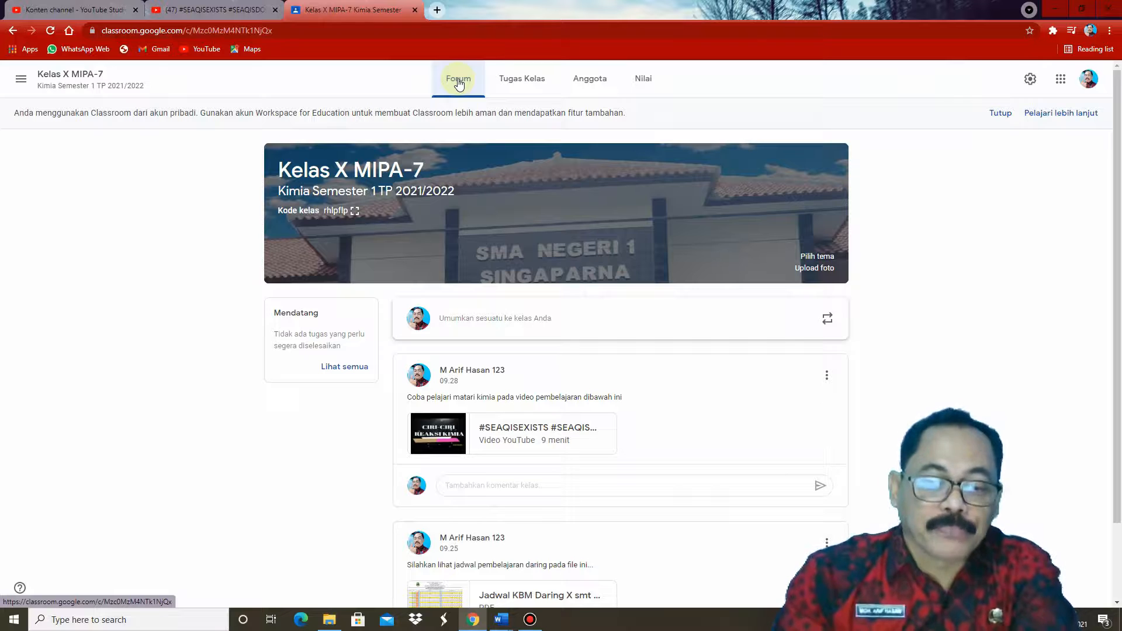
- Switch back to the CARA MEMBUAT KELAS MAYA DENGAN GOOGLECLASSROOM outline in Word
mouse_move(501, 619)
click(463, 587)
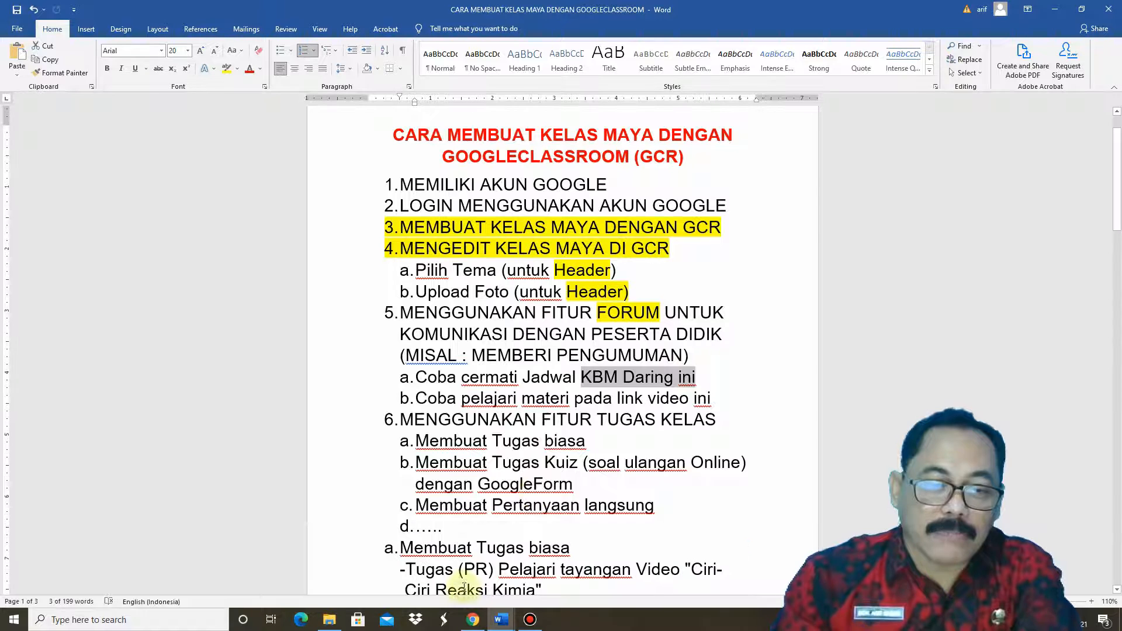